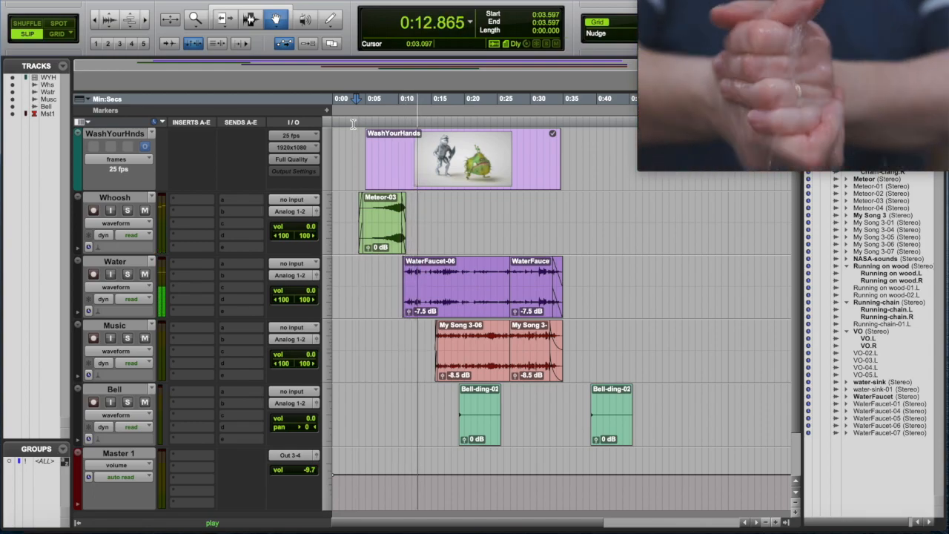
Step: Play back the session from about 0:15.6 to check the knight animation against the existing audio
{"action": "key", "text": "space"}
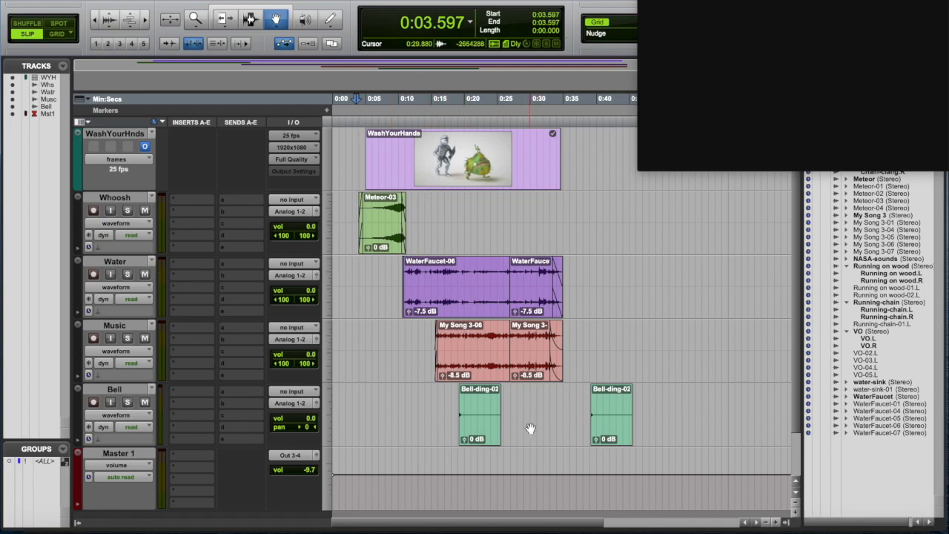
{"action": "left_click", "coordinate": [435, 123]}
{"action": "key", "text": "space"}
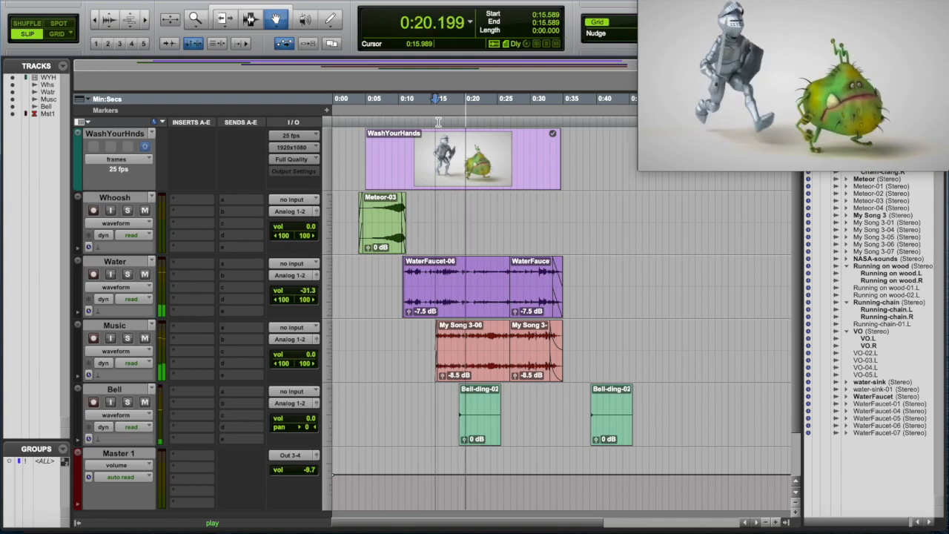
{"action": "key", "text": "space"}
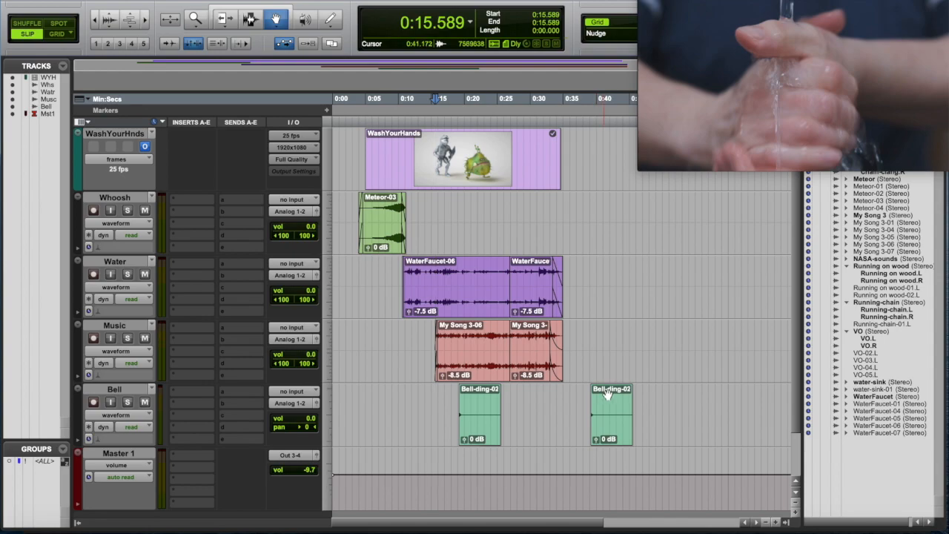
Step: Search the video between 0:26 and 0:31 for the point where the "Keep Washing Your Hands" card appears
{"action": "left_click", "coordinate": [506, 121]}
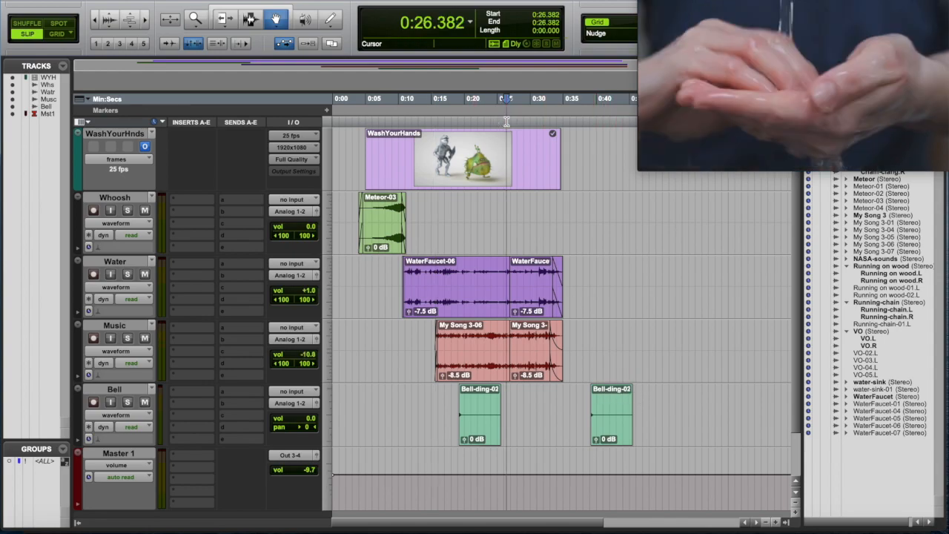
{"action": "left_click", "coordinate": [510, 121]}
{"action": "key", "text": "t"}
{"action": "key", "text": "t"}
{"action": "key", "text": "t"}
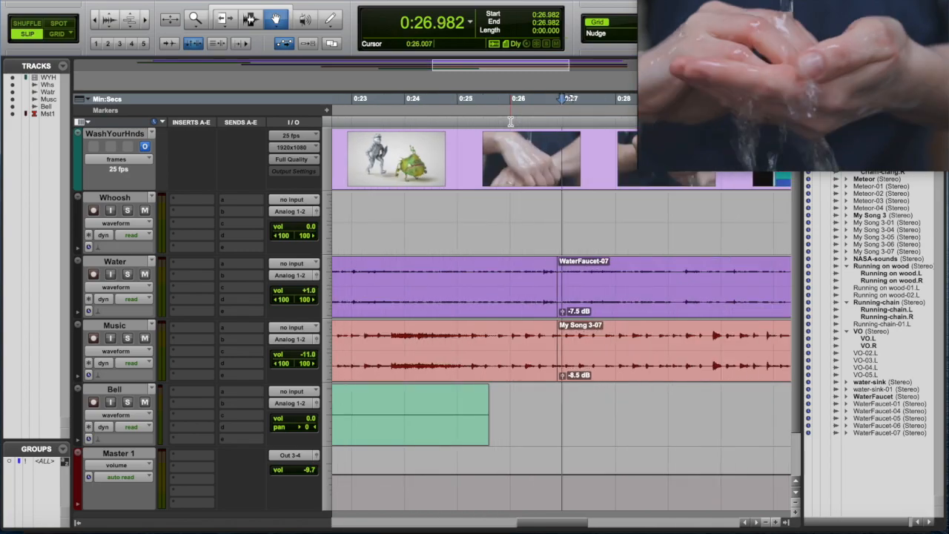
{"action": "scroll", "coordinate": [510, 121], "scroll_direction": "right", "scroll_amount": 6}
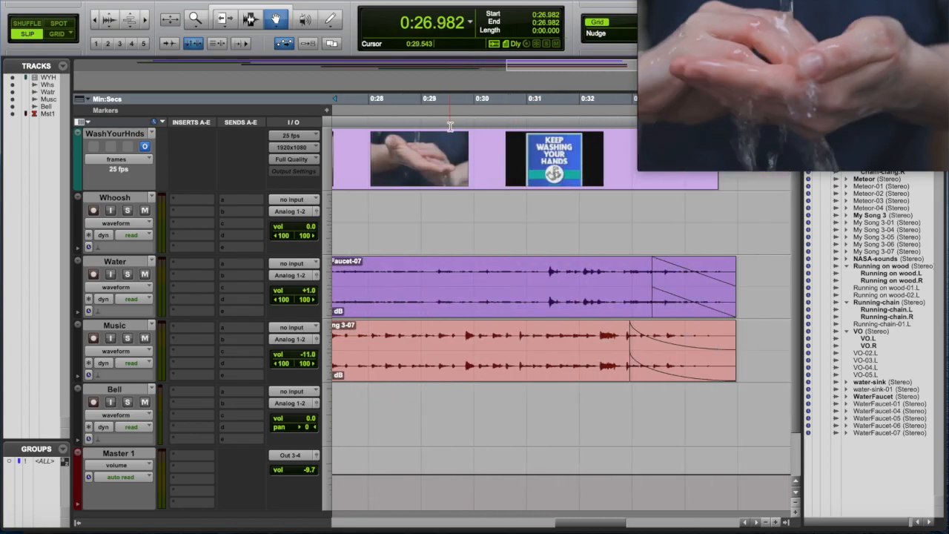
{"action": "left_click", "coordinate": [537, 124]}
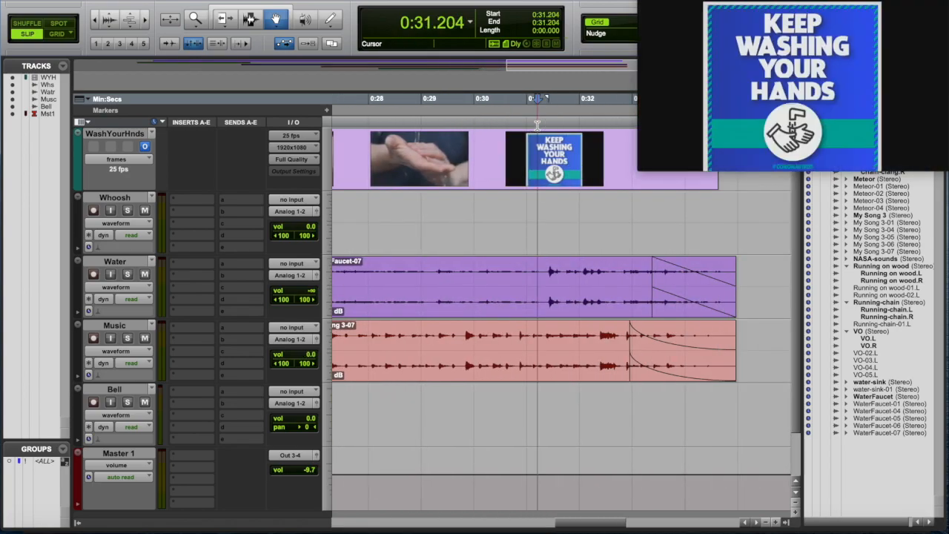
{"action": "left_click", "coordinate": [479, 128]}
{"action": "left_click", "coordinate": [460, 126]}
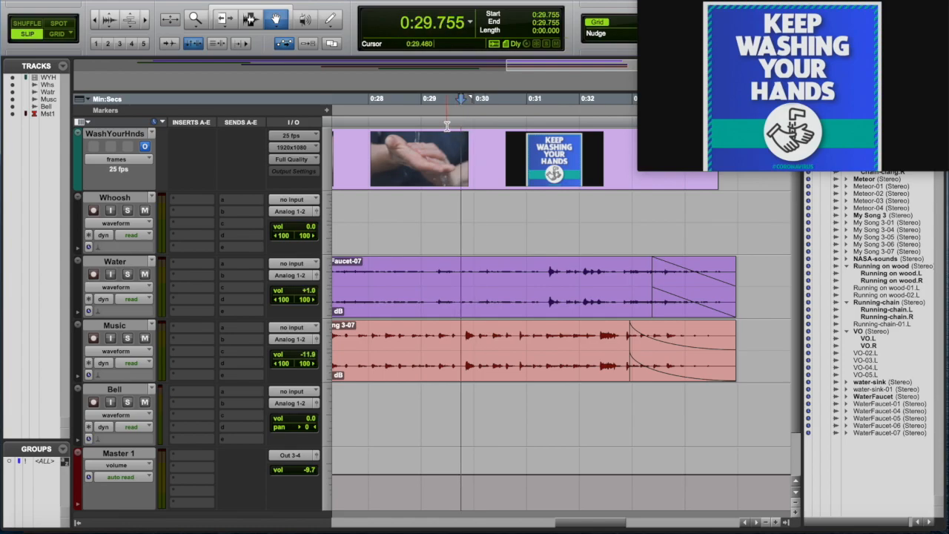
Step: Fine-tune the edit cursor to 0:29.674, where the "Keep Washing Your Hands" card first appears
{"action": "key", "text": "ctrl+bracketright"}
{"action": "key", "text": "ctrl+bracketright"}
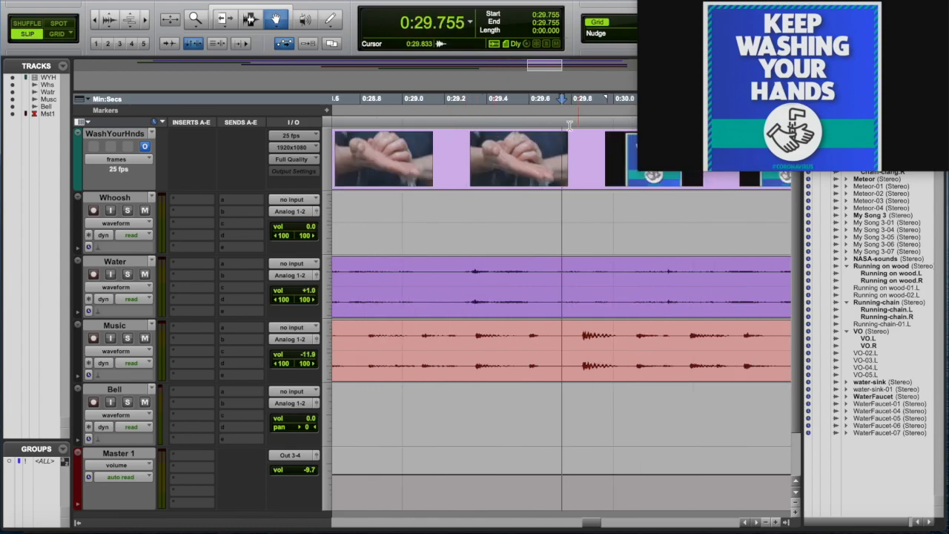
{"action": "left_click", "coordinate": [555, 127]}
{"action": "left_click", "coordinate": [541, 127]}
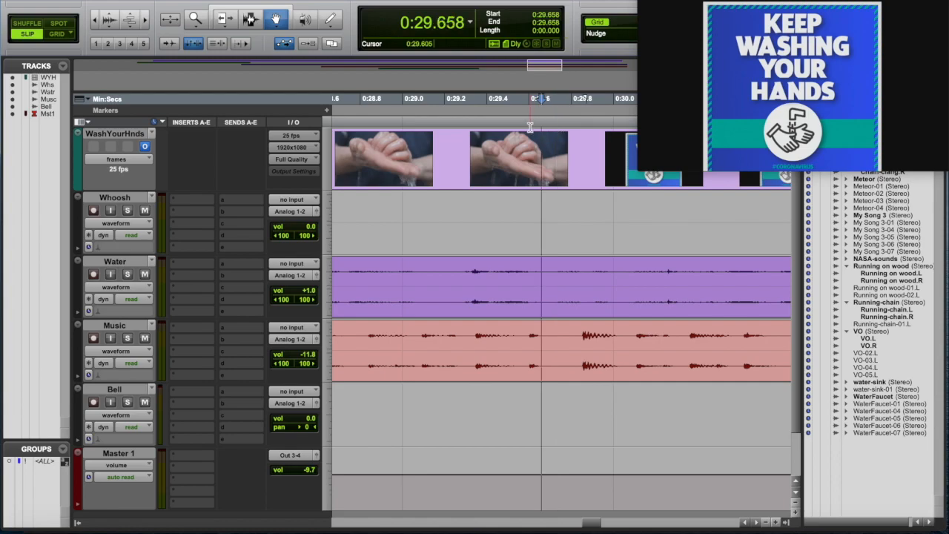
{"action": "left_click", "coordinate": [530, 127]}
{"action": "left_click", "coordinate": [537, 127]}
{"action": "left_click", "coordinate": [545, 126]}
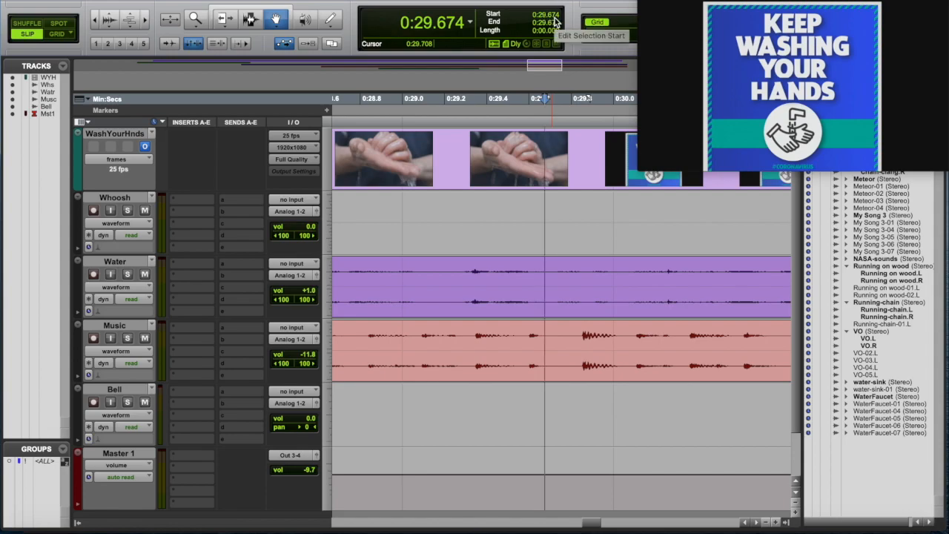
Step: Spot the second Bell-ding-02.L clip on the Bell track to start at 0:29.674
{"action": "key", "text": "r"}
{"action": "key", "text": "r"}
{"action": "key", "text": "r"}
{"action": "key", "text": "r"}
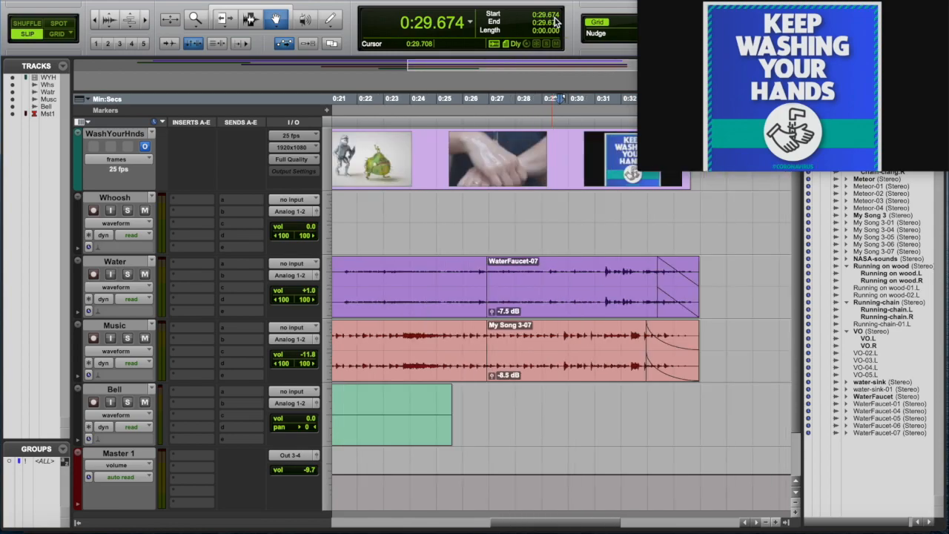
{"action": "left_click", "coordinate": [59, 23]}
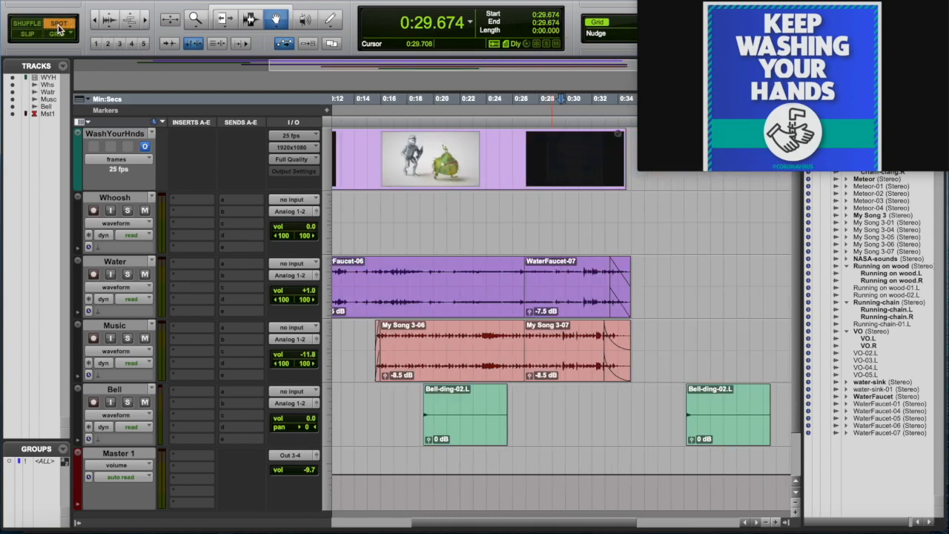
{"action": "left_click", "coordinate": [718, 414]}
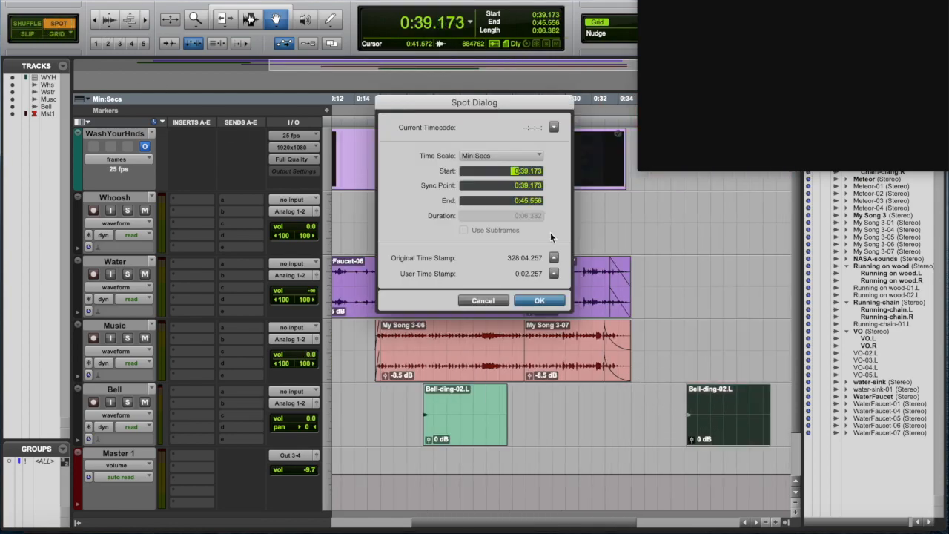
{"action": "left_click", "coordinate": [527, 171]}
{"action": "key", "text": "Return"}
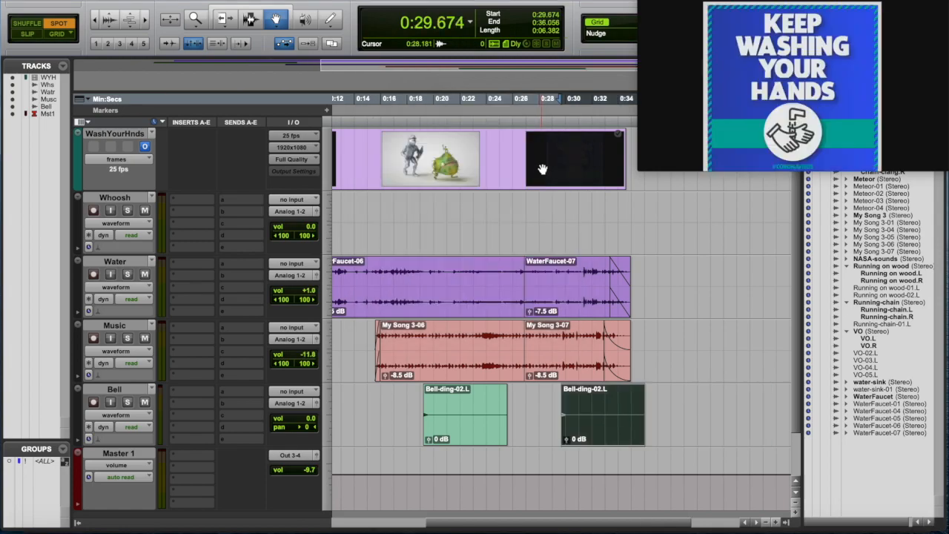
Step: Play back from 0:27.132 to check the second bell against the title card
{"action": "left_click", "coordinate": [527, 120]}
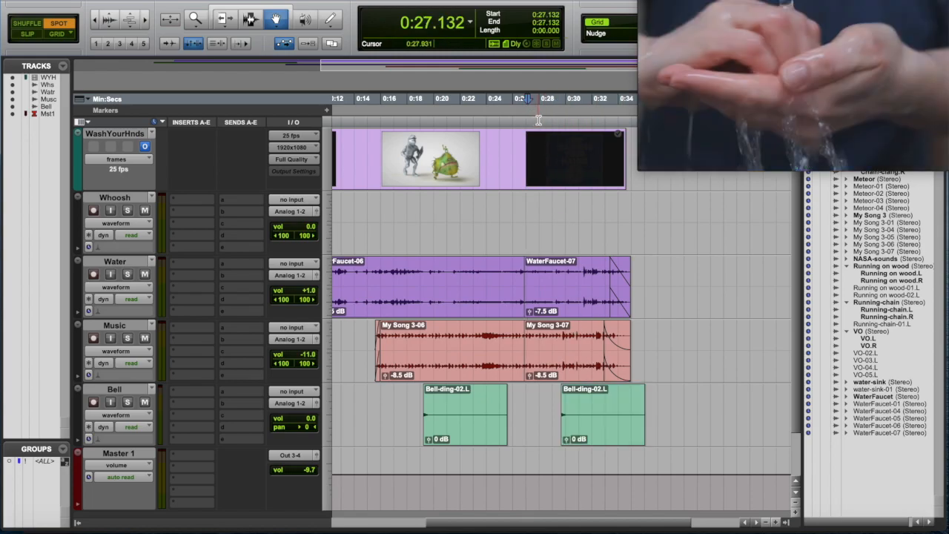
{"action": "key", "text": "space"}
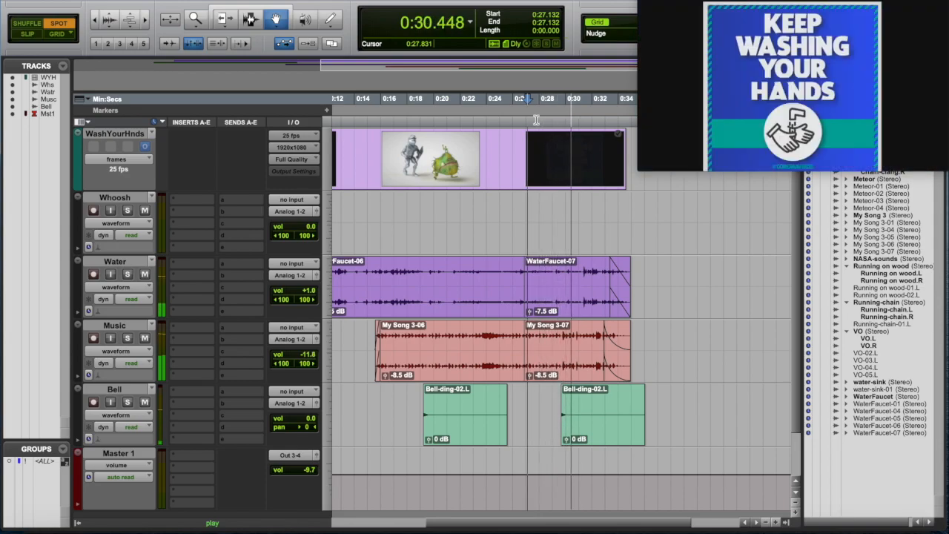
{"action": "key", "text": "space"}
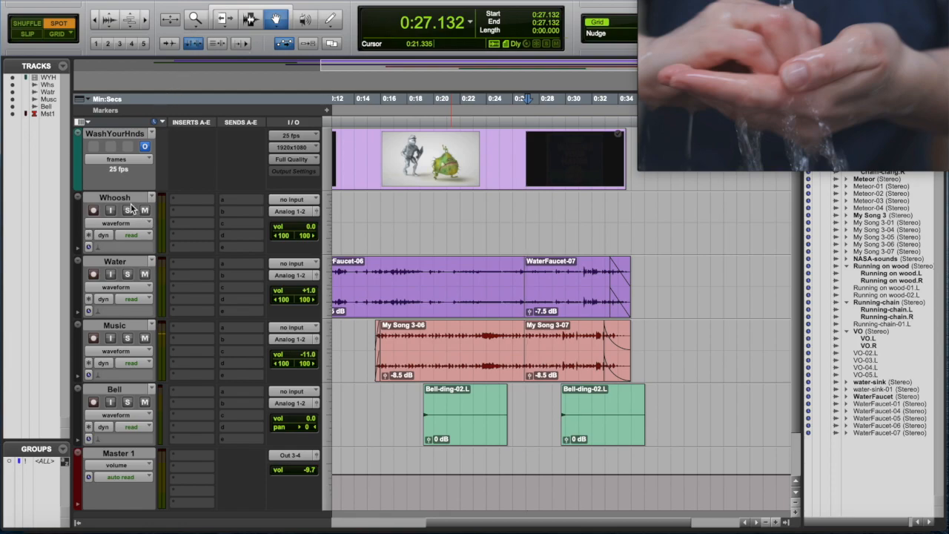
Step: Switch back to Slip mode and create one new mono audio track directly below the Whoosh track
{"action": "left_click", "coordinate": [115, 197]}
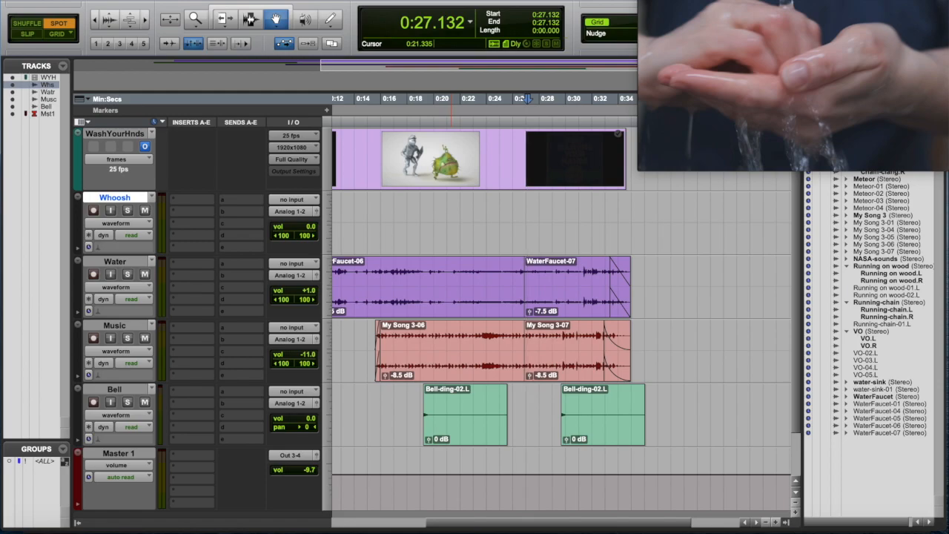
{"action": "left_click", "coordinate": [27, 34]}
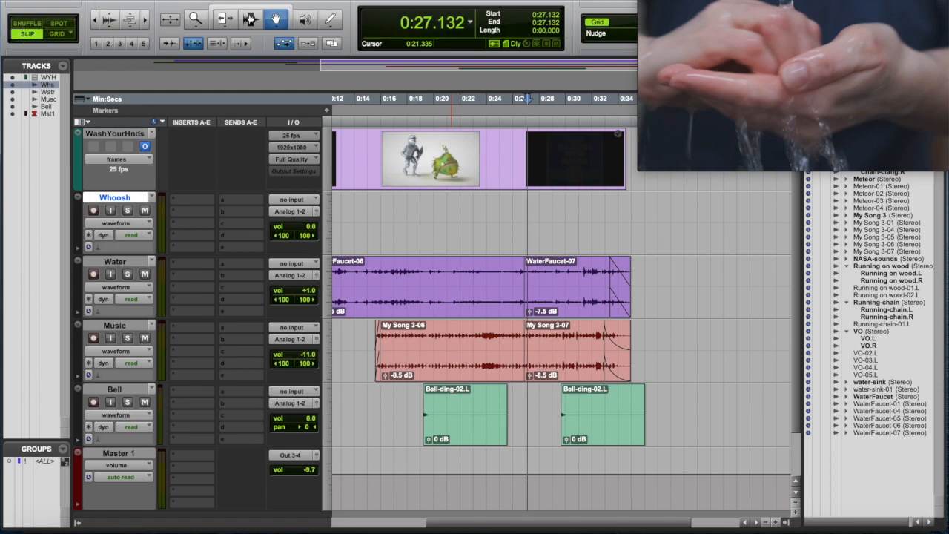
{"action": "left_click", "coordinate": [189, 0]}
{"action": "left_click", "coordinate": [200, 0]}
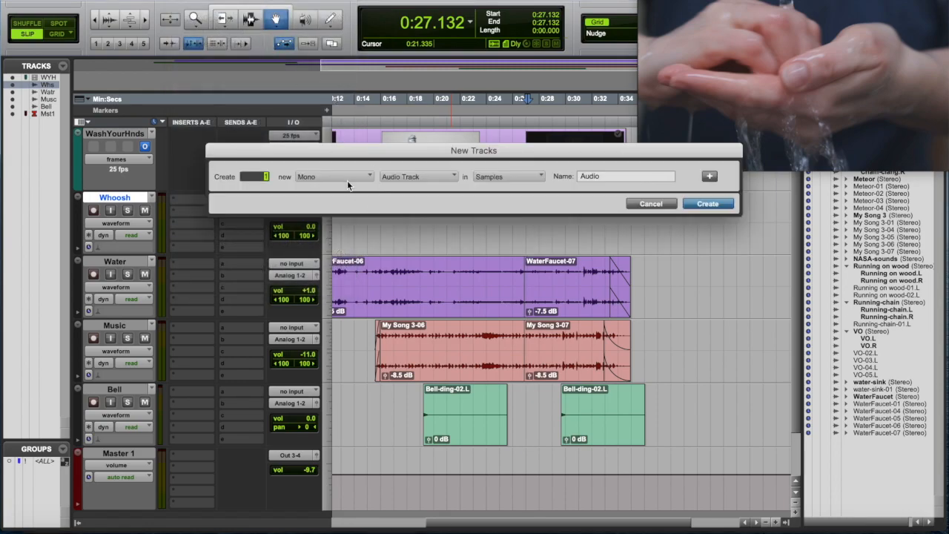
{"action": "left_click", "coordinate": [725, 203]}
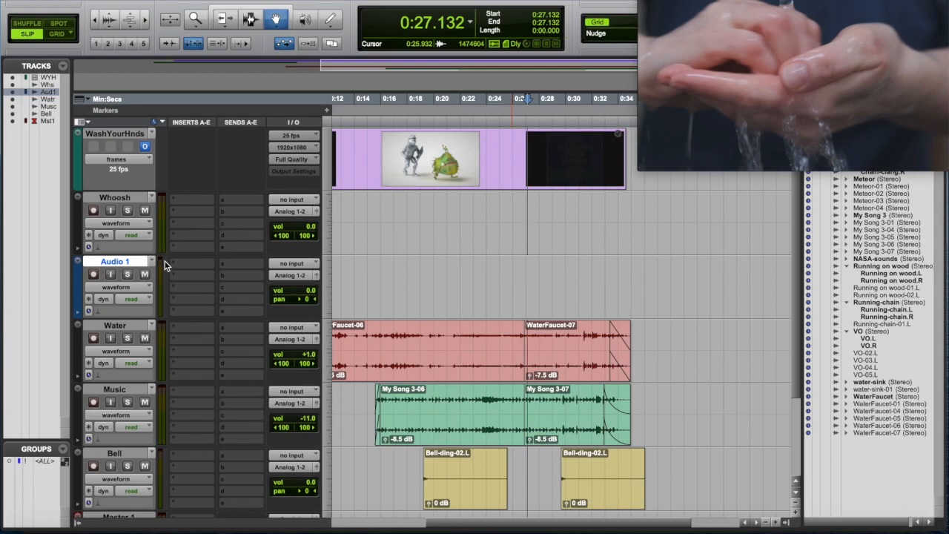
Step: Rename the new audio track "Running Knight" and move it above the Whoosh track
{"action": "double_click", "coordinate": [125, 264]}
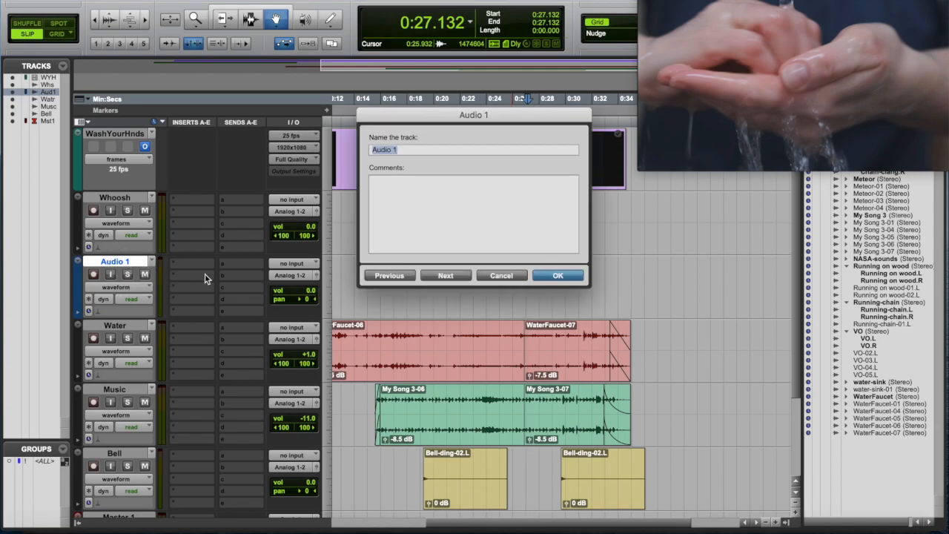
{"action": "type", "text": "Runn"}
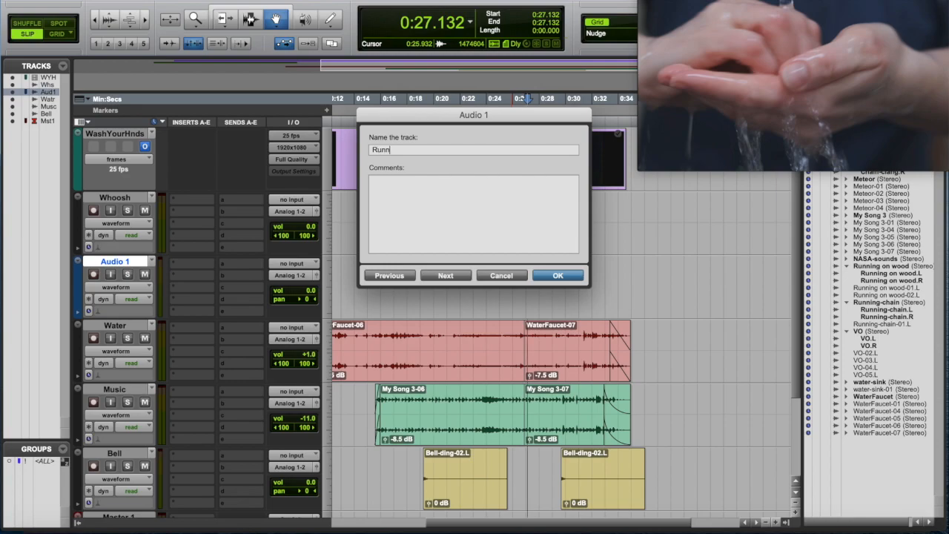
{"action": "type", "text": "ing Knight"}
{"action": "key", "text": "Return"}
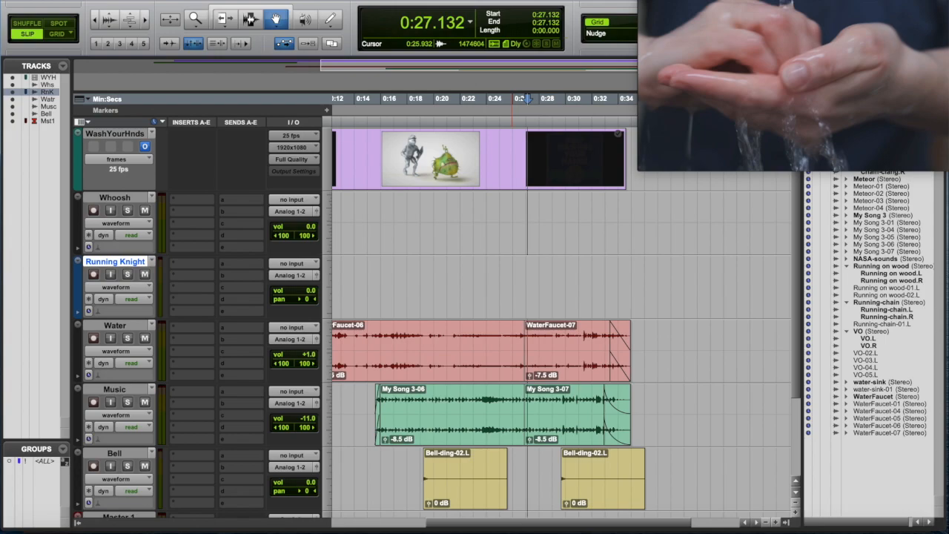
{"action": "left_click_drag", "start_coordinate": [115, 263], "coordinate": [113, 200]}
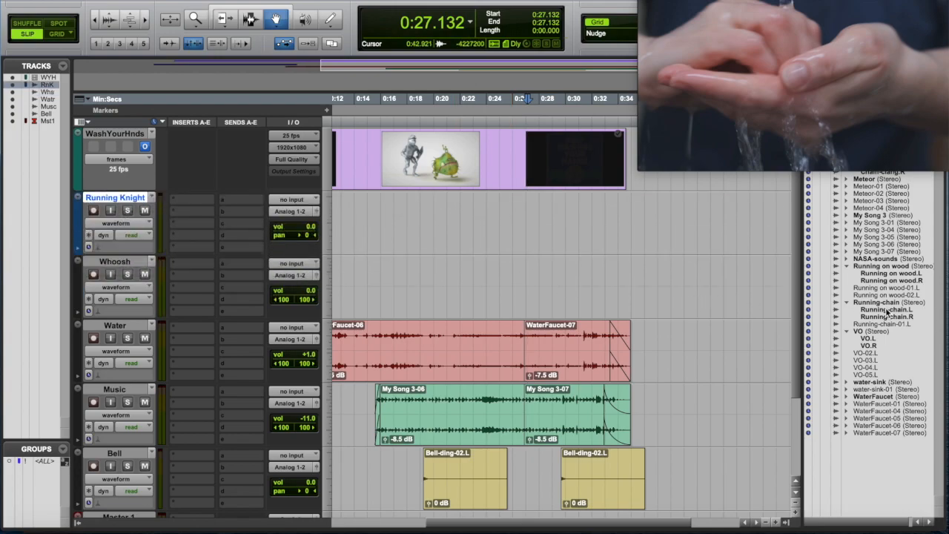
Step: Place Running-chain.L on the Running Knight track at 0:10.493 and delete about the first 13 seconds of the clip
{"action": "left_click_drag", "start_coordinate": [877, 311], "coordinate": [410, 209]}
{"action": "left_click_drag", "start_coordinate": [475, 209], "coordinate": [536, 211]}
{"action": "left_click", "coordinate": [251, 19]}
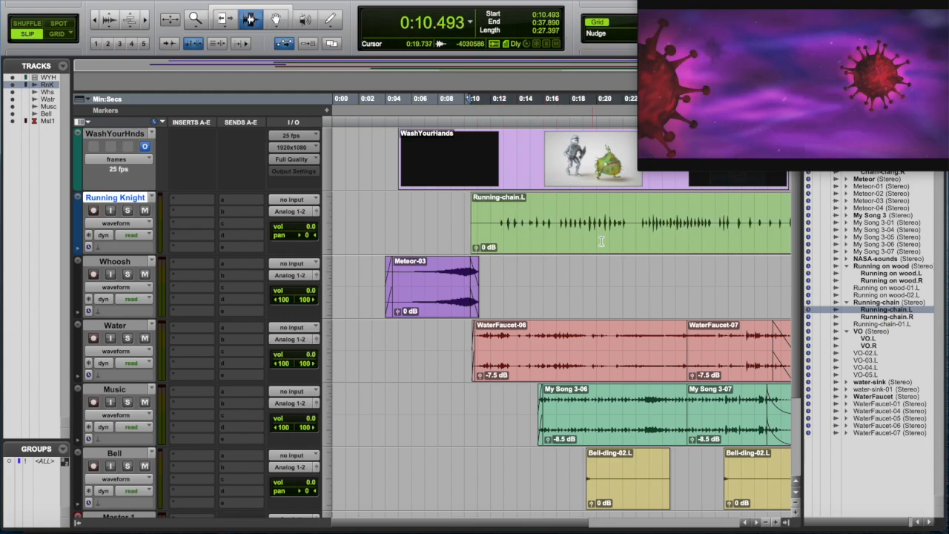
{"action": "left_click_drag", "start_coordinate": [641, 232], "coordinate": [471, 232]}
{"action": "key", "text": "Delete"}
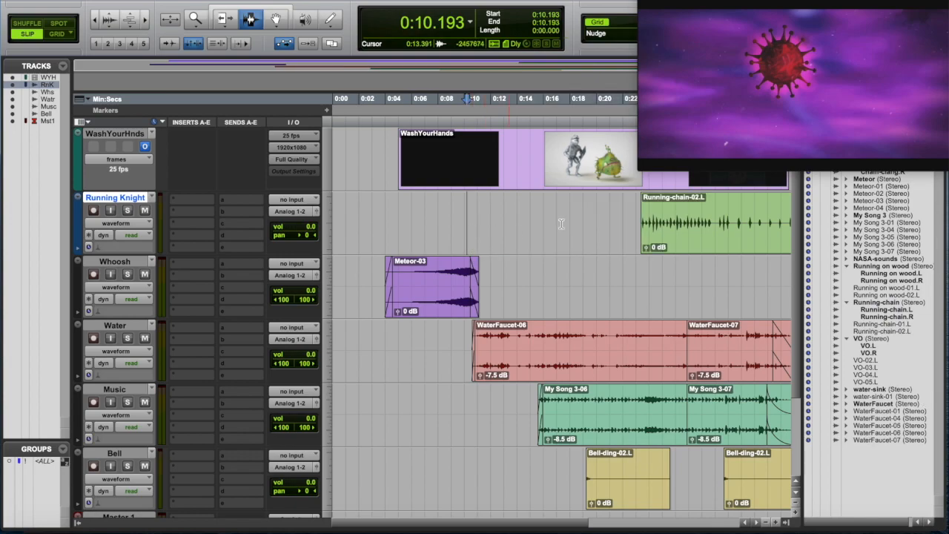
Step: Move the remaining running-chain clip earlier on its track so it starts at 0:17.045, where the knight appears
{"action": "left_click", "coordinate": [276, 19]}
{"action": "left_click_drag", "start_coordinate": [654, 216], "coordinate": [565, 214]}
{"action": "scroll", "coordinate": [571, 214], "scroll_direction": "up", "scroll_amount": 2}
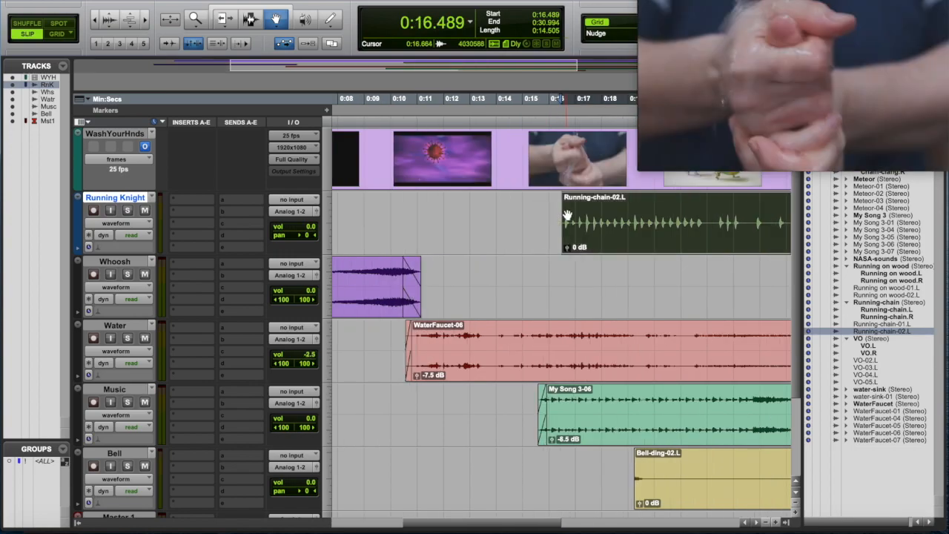
{"action": "scroll", "coordinate": [609, 222], "scroll_direction": "up", "scroll_amount": 3}
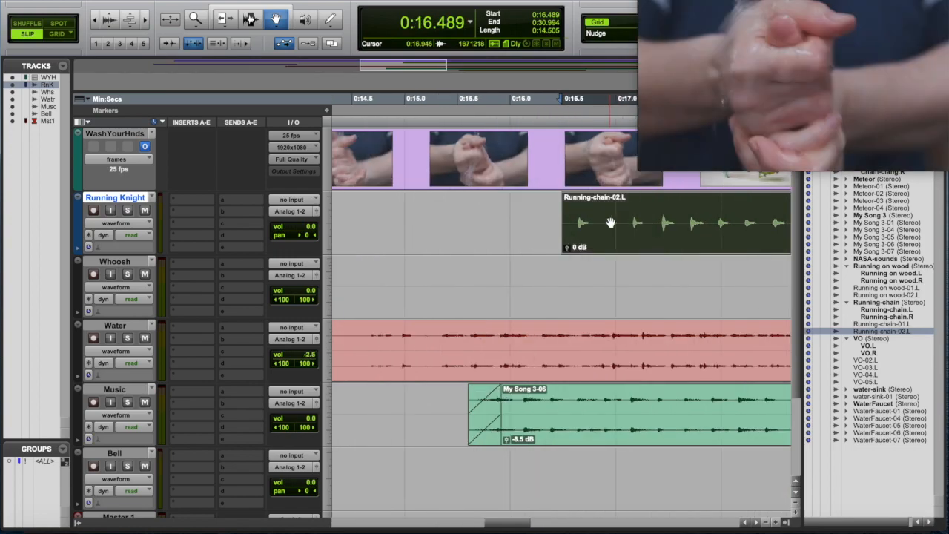
{"action": "left_click_drag", "start_coordinate": [602, 221], "coordinate": [651, 227]}
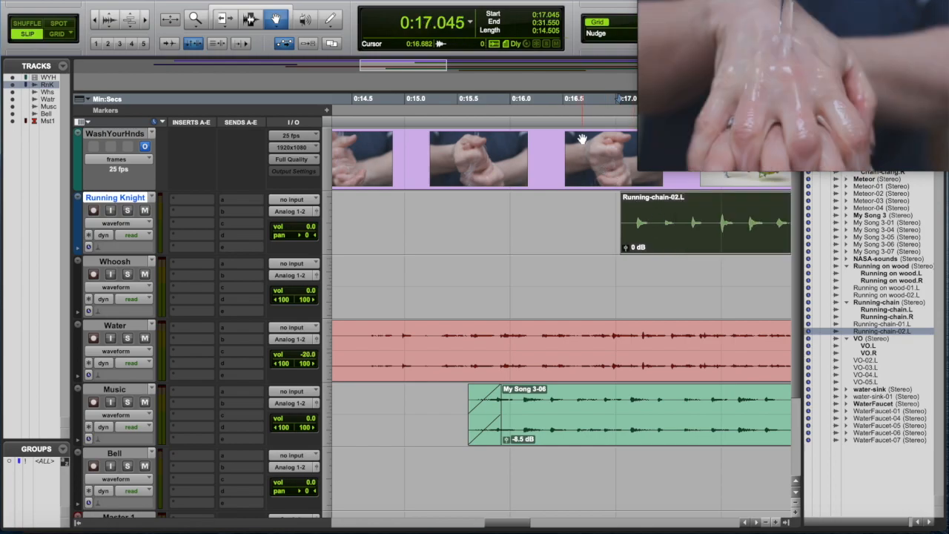
Step: Play back from 0:16.214 to check the chain footsteps against the running knight
{"action": "left_click", "coordinate": [533, 122]}
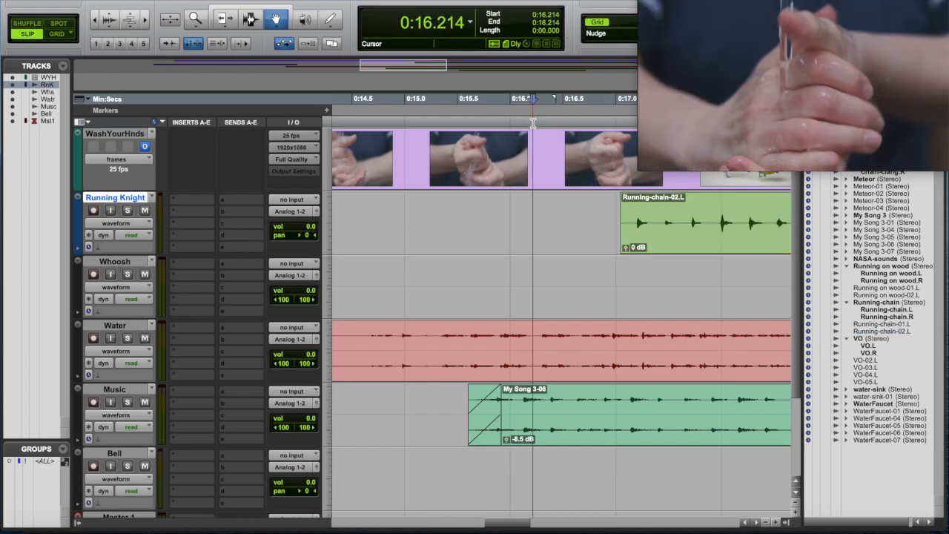
{"action": "key", "text": "space"}
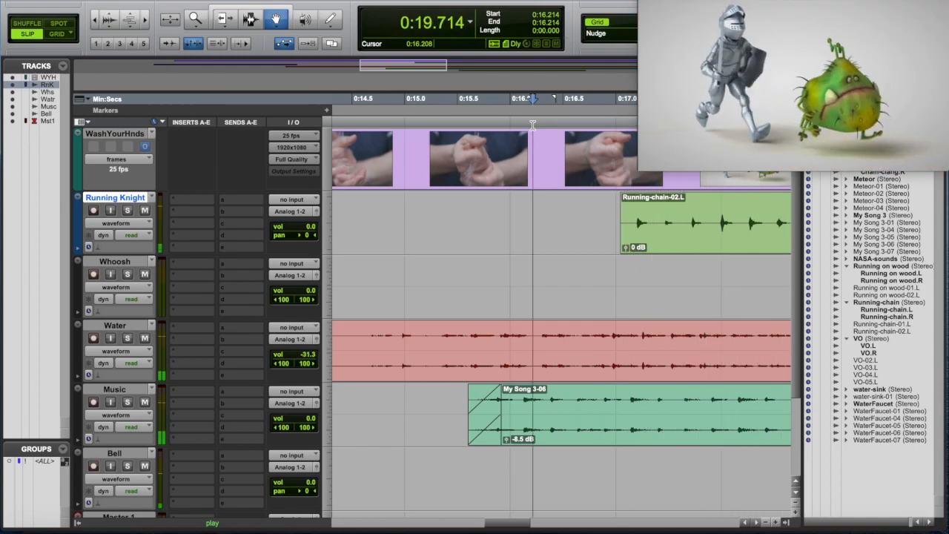
{"action": "key", "text": "space"}
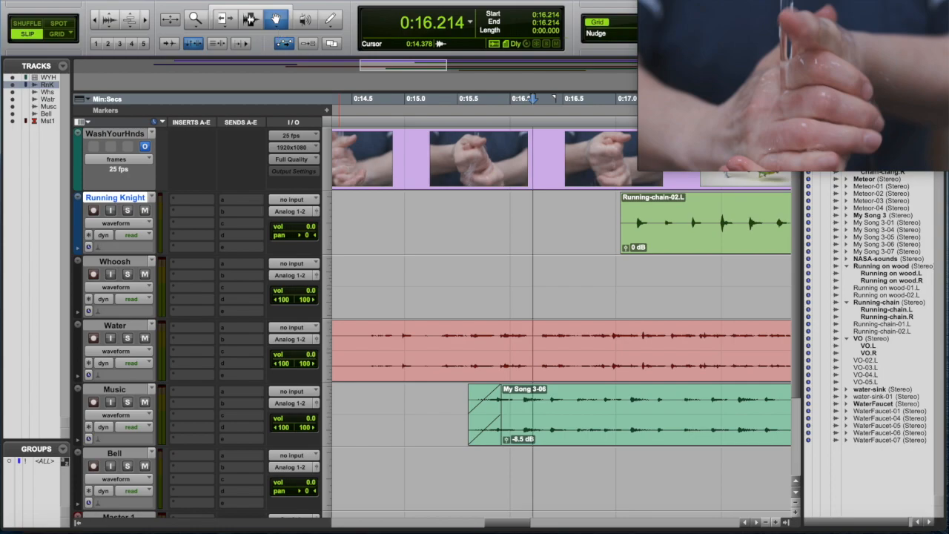
Step: Create a new mono audio track below Running Knight and name it "Running-Virus"
{"action": "left_click", "coordinate": [191, 1]}
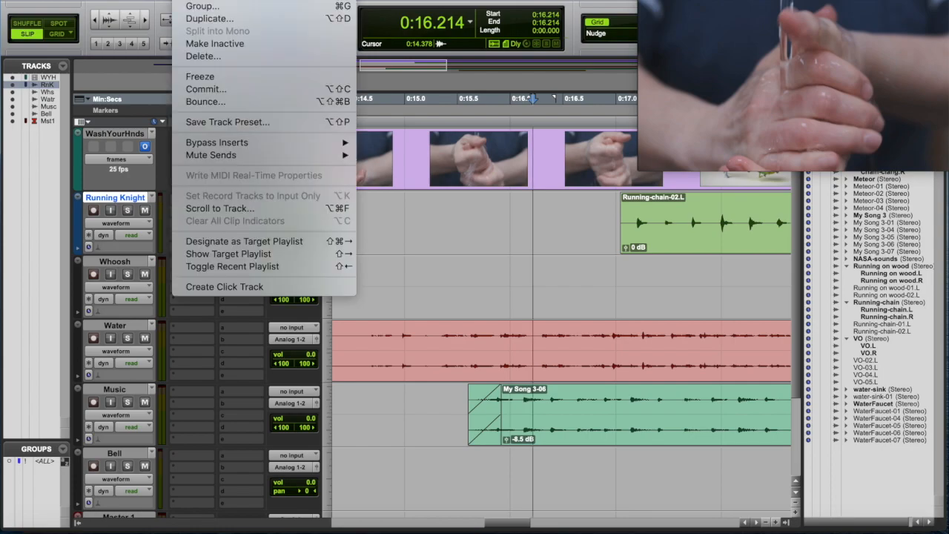
{"action": "left_click", "coordinate": [413, 114]}
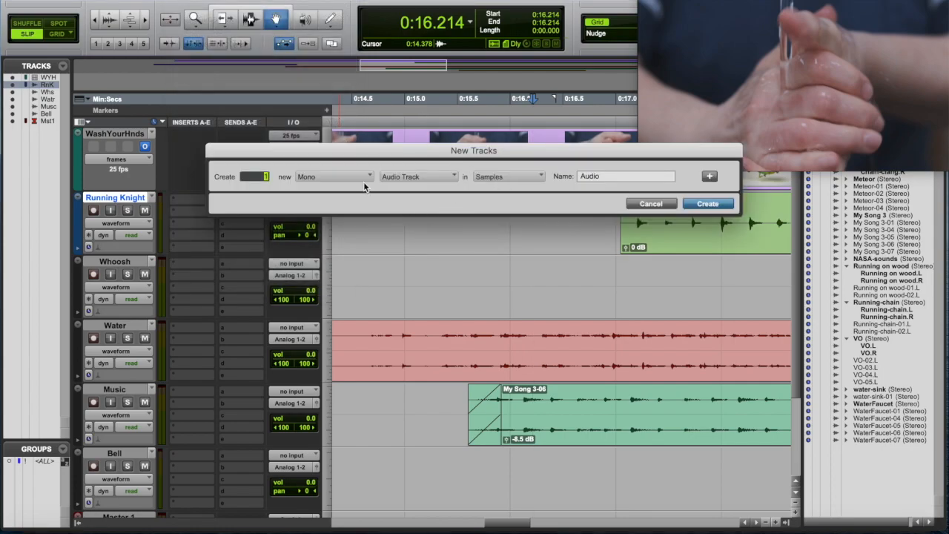
{"action": "left_click", "coordinate": [711, 205]}
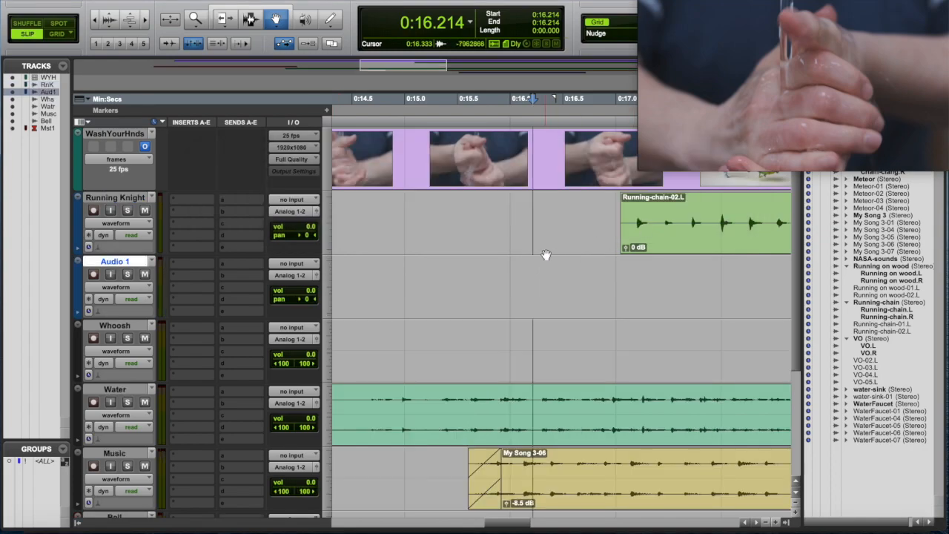
{"action": "double_click", "coordinate": [130, 261]}
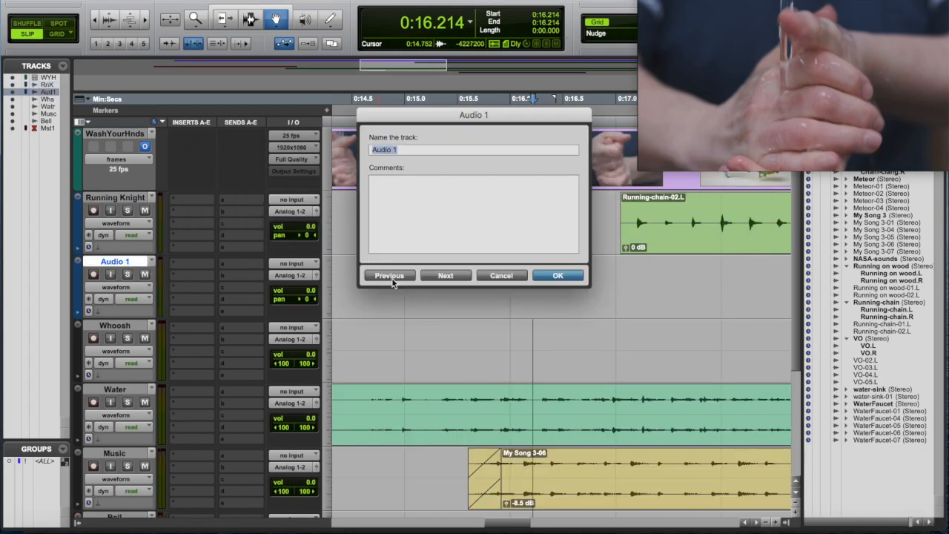
{"action": "type", "text": "Running-Virus"}
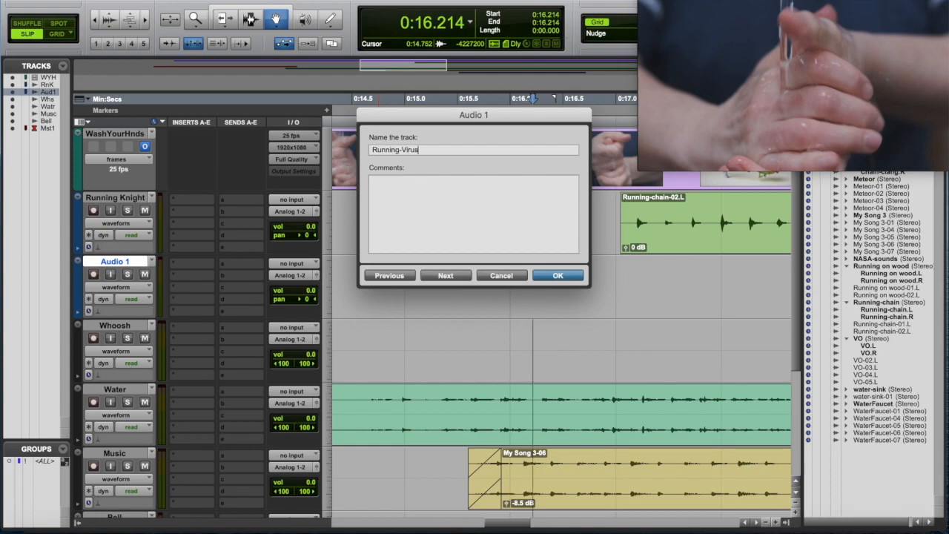
{"action": "key", "text": "Return"}
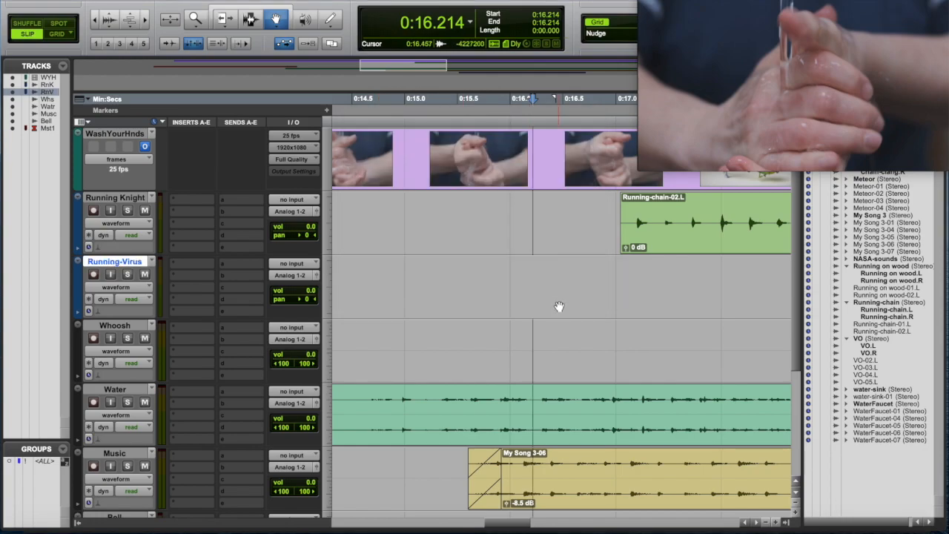
Step: Place Running on wood.L on the Running-Virus track at 0:15.958 and delete about the first 1.8 seconds of the clip
{"action": "left_click", "coordinate": [887, 274]}
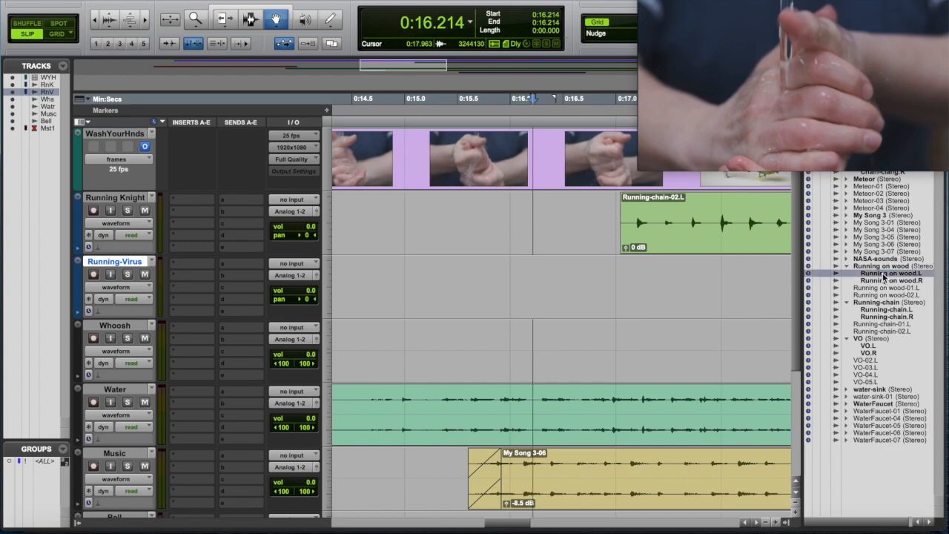
{"action": "left_click_drag", "start_coordinate": [862, 274], "coordinate": [505, 279]}
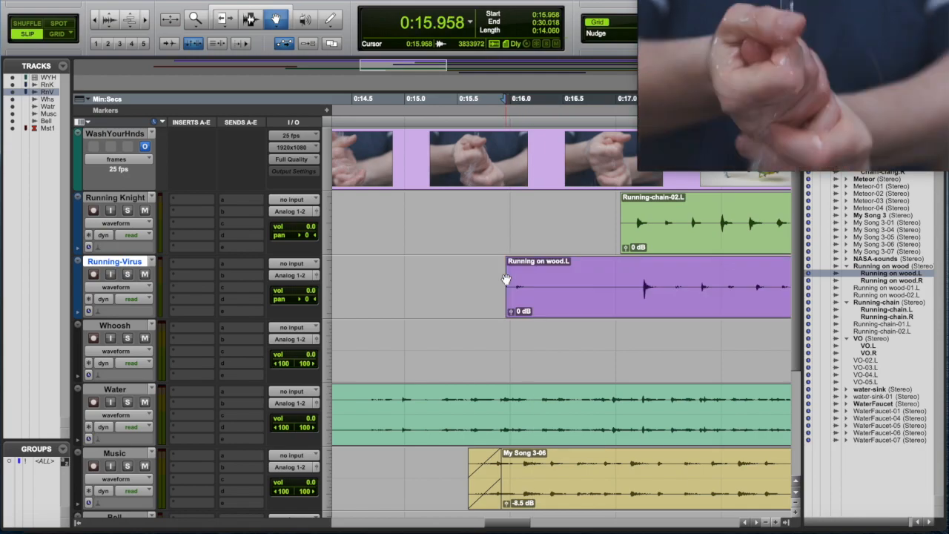
{"action": "left_click", "coordinate": [249, 19]}
{"action": "left_click_drag", "start_coordinate": [700, 297], "coordinate": [491, 302]}
{"action": "key", "text": "Delete"}
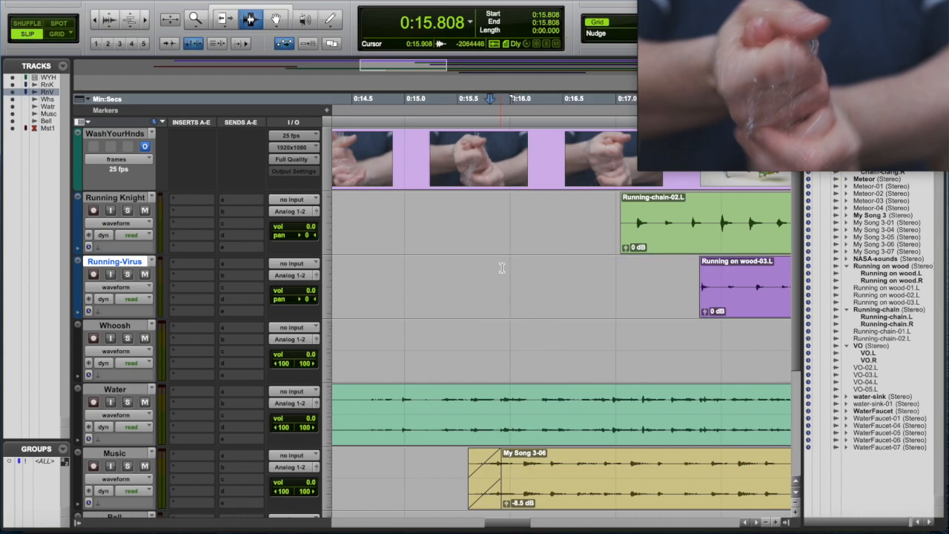
Step: Move the remaining running-on-wood clip earlier on the Running-Virus track so it starts at 0:17.057
{"action": "left_click", "coordinate": [275, 20]}
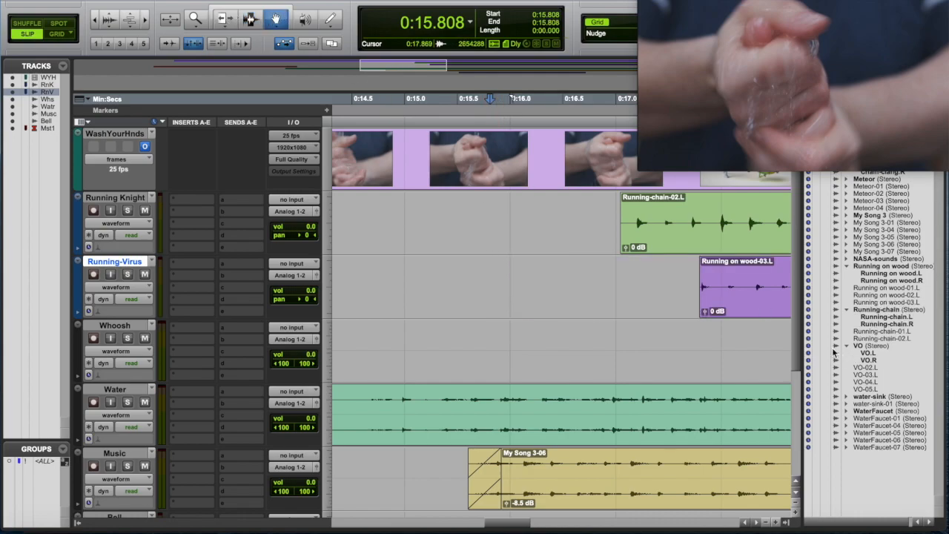
{"action": "left_click_drag", "start_coordinate": [741, 294], "coordinate": [665, 293]}
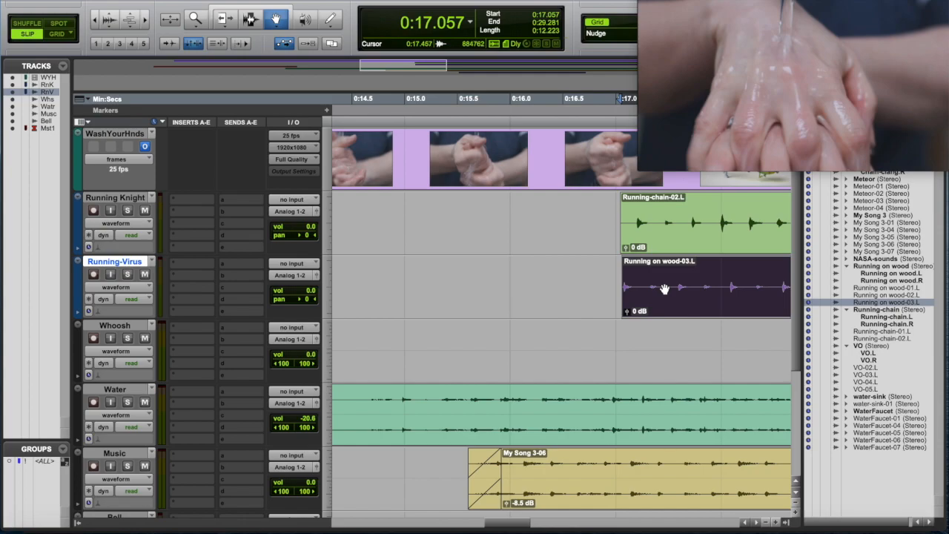
Step: Solo the Running-Virus track and play back from 0:17.001 to check the footsteps against the running virus
{"action": "scroll", "coordinate": [664, 282], "scroll_direction": "right", "scroll_amount": 2}
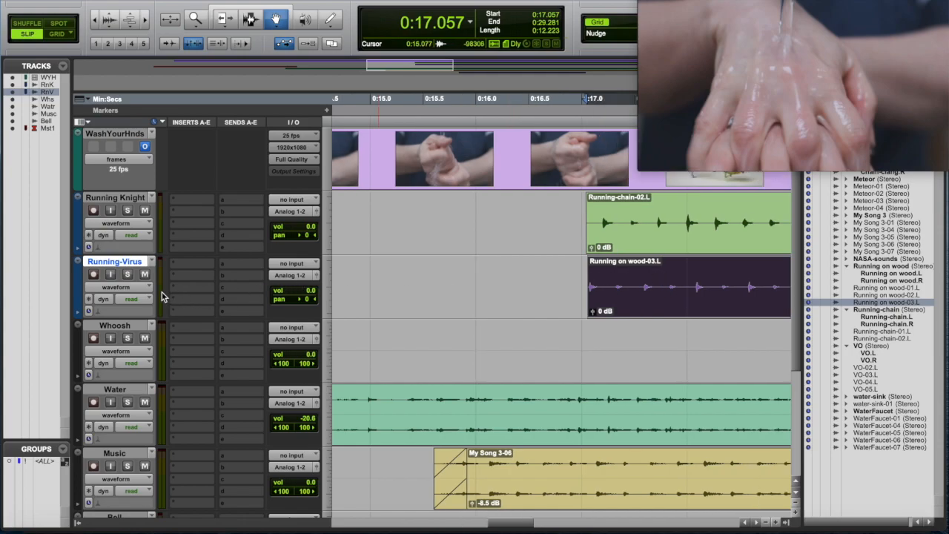
{"action": "left_click", "coordinate": [130, 274]}
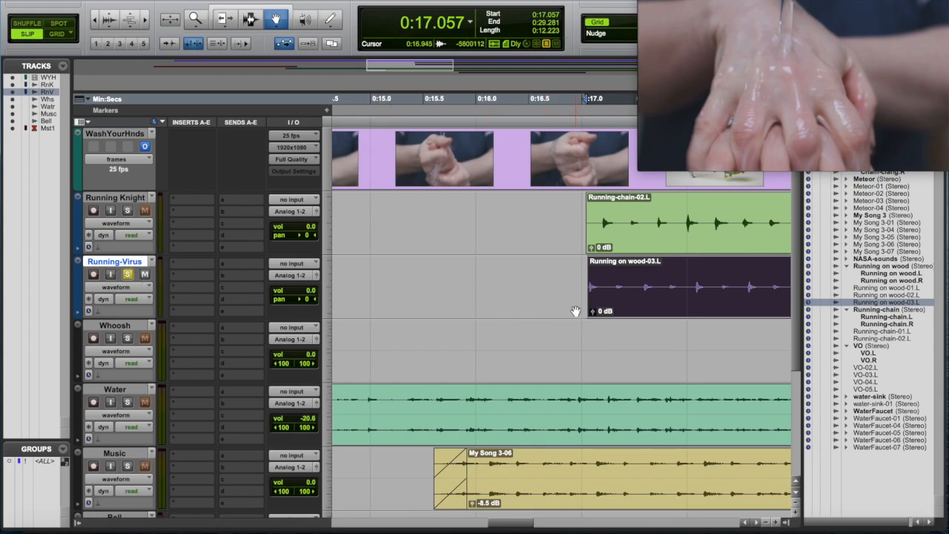
{"action": "left_click", "coordinate": [582, 107]}
{"action": "key", "text": "space"}
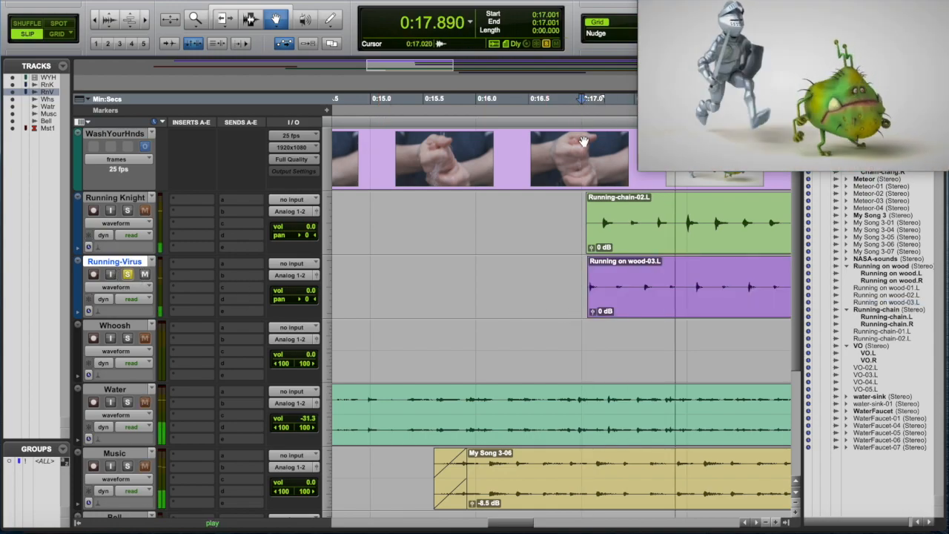
{"action": "key", "text": "space"}
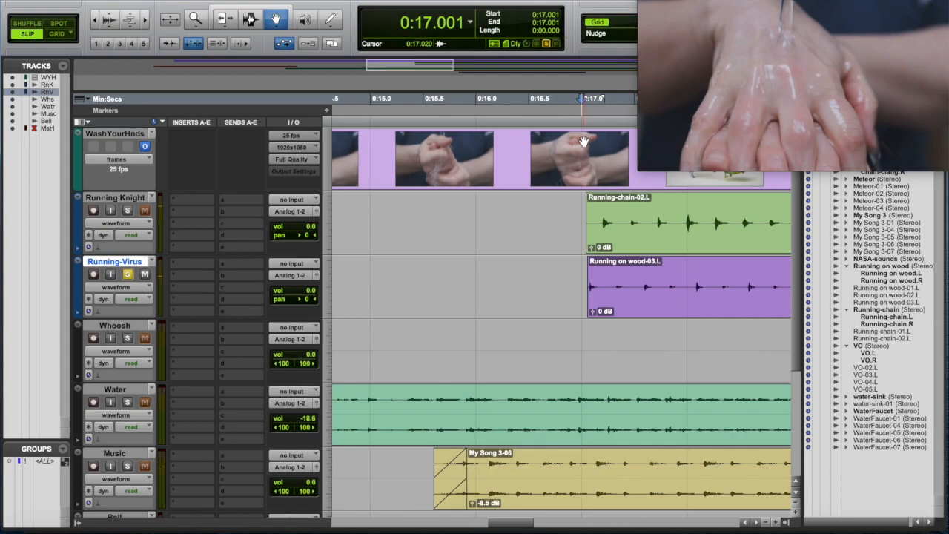
Step: Unsolo the Running-Virus track and play back from 0:15.283 to hear both sets of footsteps in the full mix
{"action": "left_click", "coordinate": [128, 275]}
{"action": "left_click", "coordinate": [401, 131]}
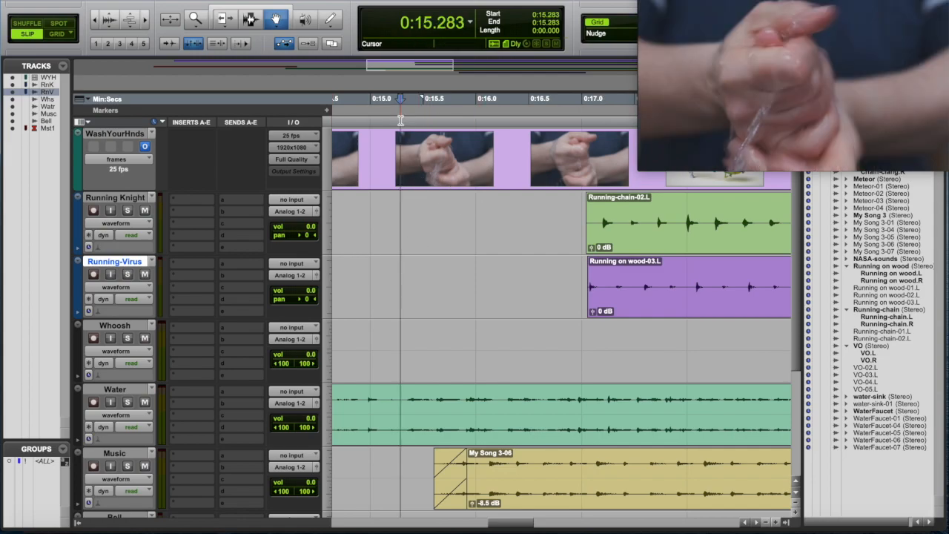
{"action": "key", "text": "space"}
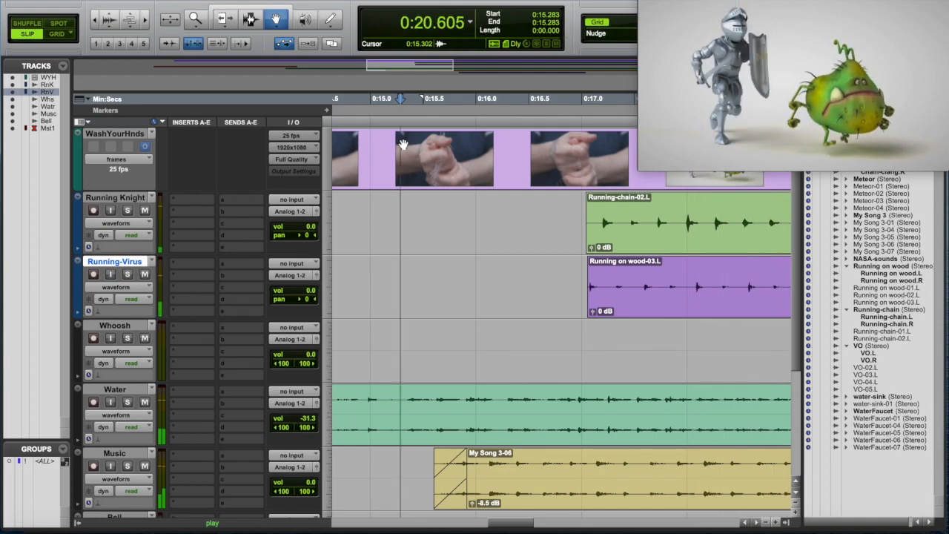
{"action": "key", "text": "space"}
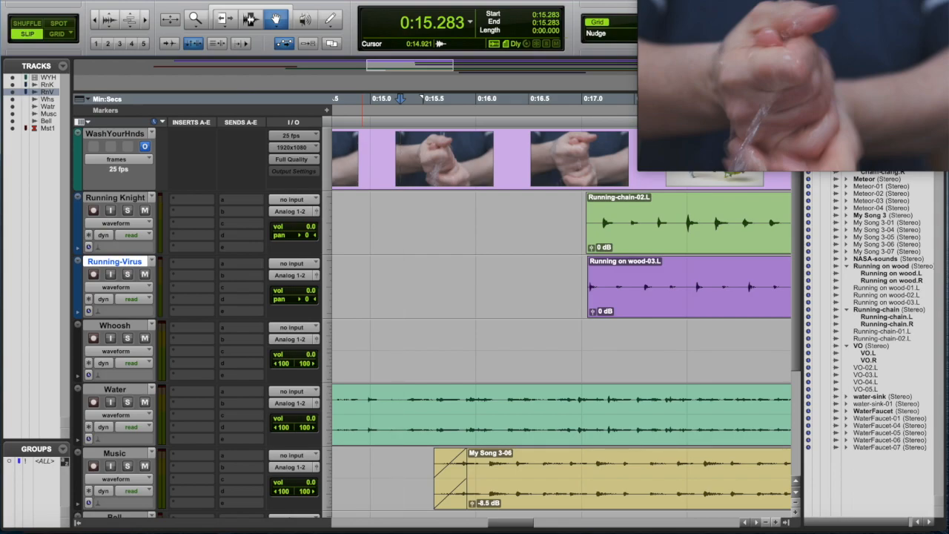
Step: Create a new mono audio track below Running-Virus and name it "Breathing"
{"action": "left_click", "coordinate": [187, 0]}
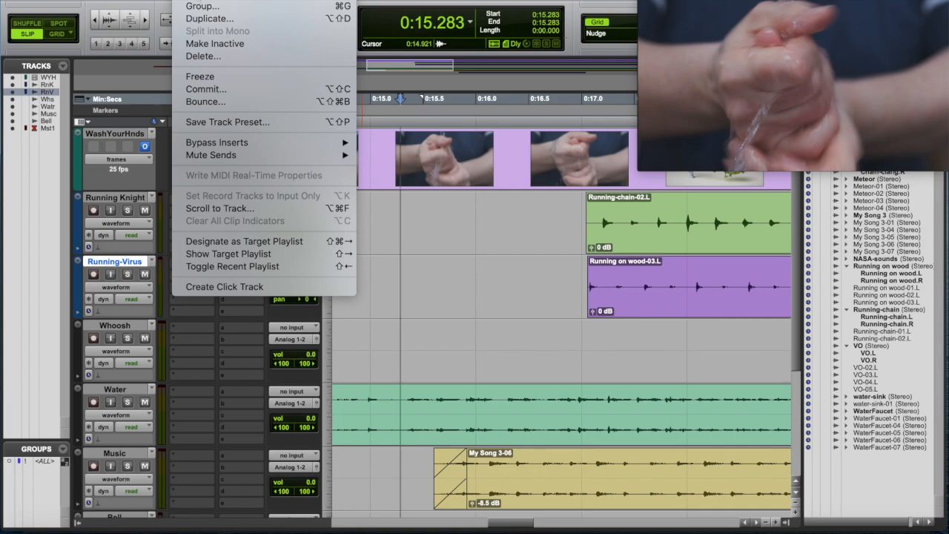
{"action": "left_click", "coordinate": [218, 0]}
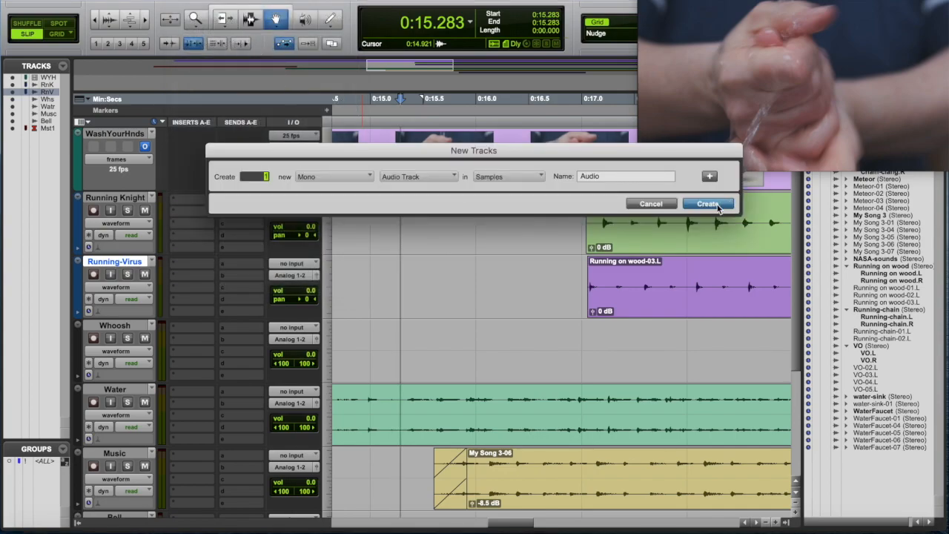
{"action": "left_click", "coordinate": [708, 204]}
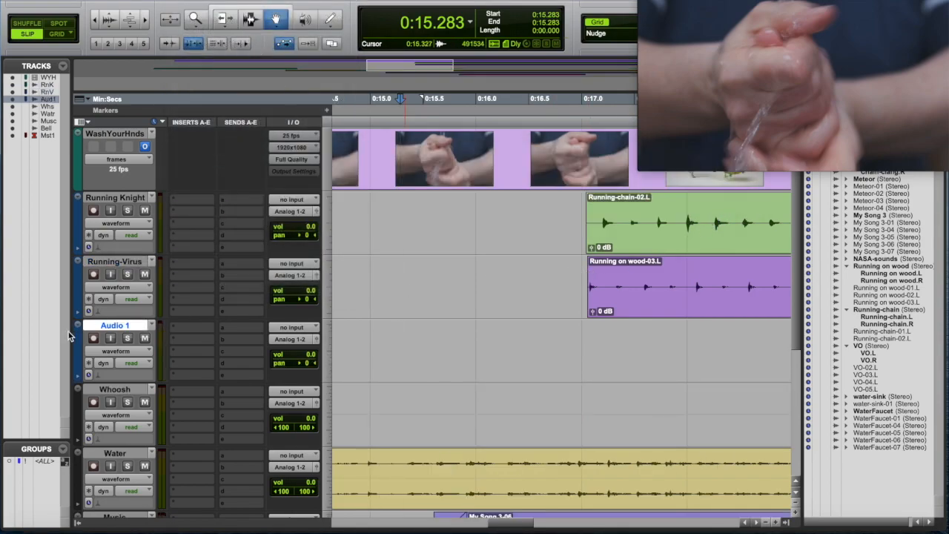
{"action": "double_click", "coordinate": [117, 327]}
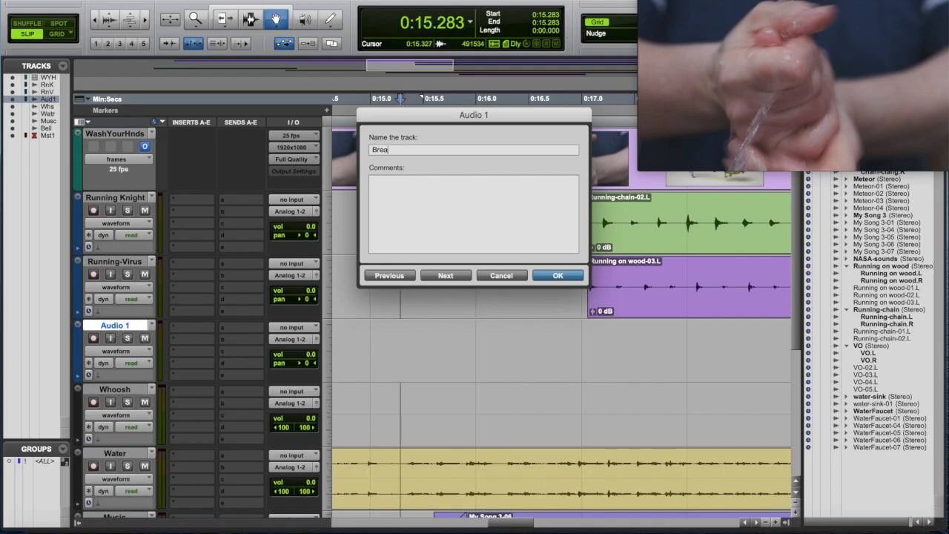
{"action": "key", "text": "Return"}
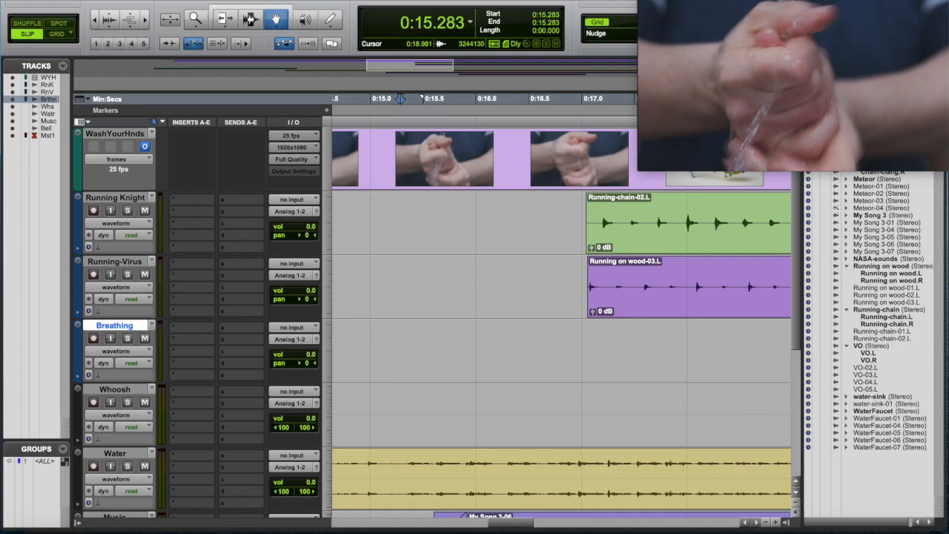
Step: Place Breathing.L on the Breathing track at 0:14.709 and delete about the first 3 seconds of the clip
{"action": "left_click_drag", "start_coordinate": [805, 4], "coordinate": [850, 366]}
{"action": "left_click_drag", "start_coordinate": [878, 135], "coordinate": [341, 329]}
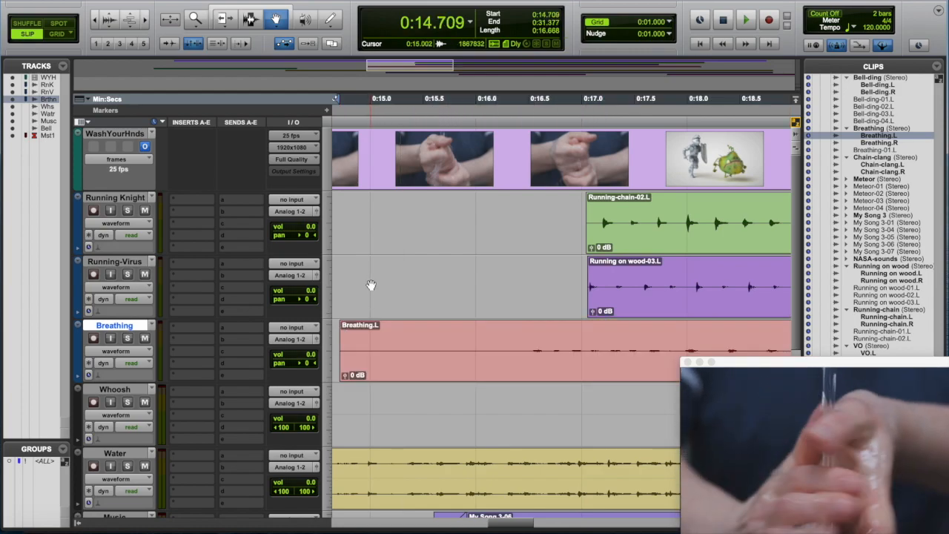
{"action": "left_click", "coordinate": [249, 18]}
{"action": "left_click_drag", "start_coordinate": [670, 353], "coordinate": [335, 337]}
{"action": "key", "text": "Delete"}
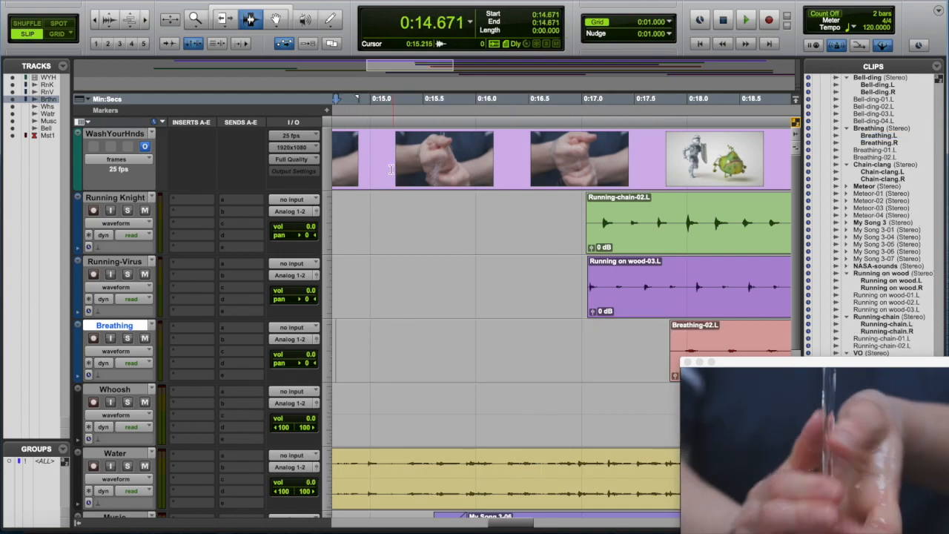
Step: Move the remaining breathing clip earlier on its track so it starts at 0:17.045, in line with the running clips
{"action": "key", "text": "F8"}
{"action": "left_click_drag", "start_coordinate": [698, 330], "coordinate": [615, 339]}
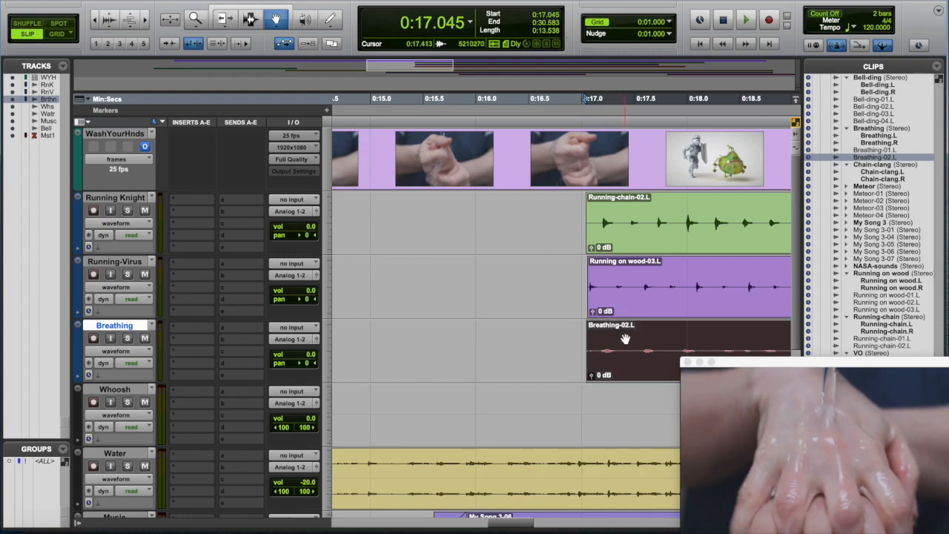
Step: Play back from 0:15.920 and raise the breathing clip's gain to +11.2 dB while listening
{"action": "left_click", "coordinate": [474, 119]}
{"action": "key", "text": "space"}
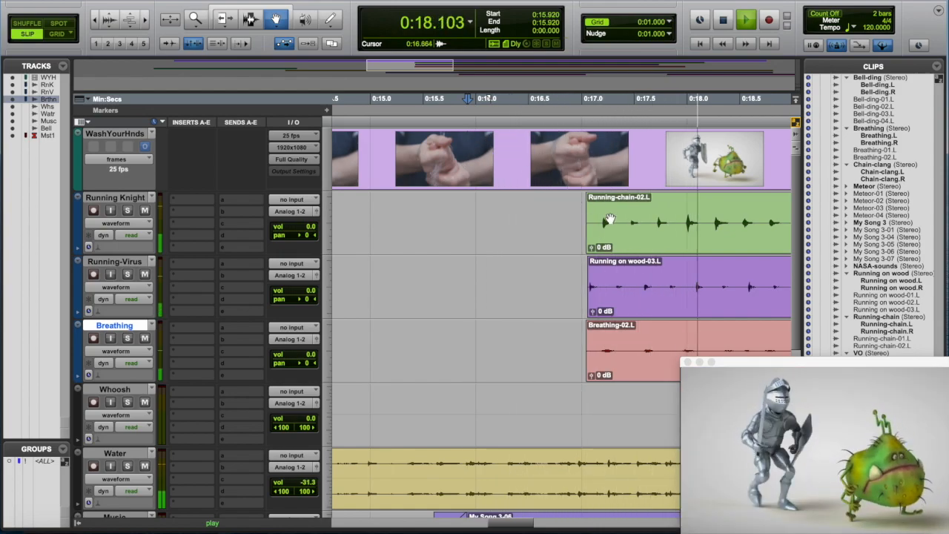
{"action": "left_click_drag", "start_coordinate": [593, 374], "coordinate": [594, 376]}
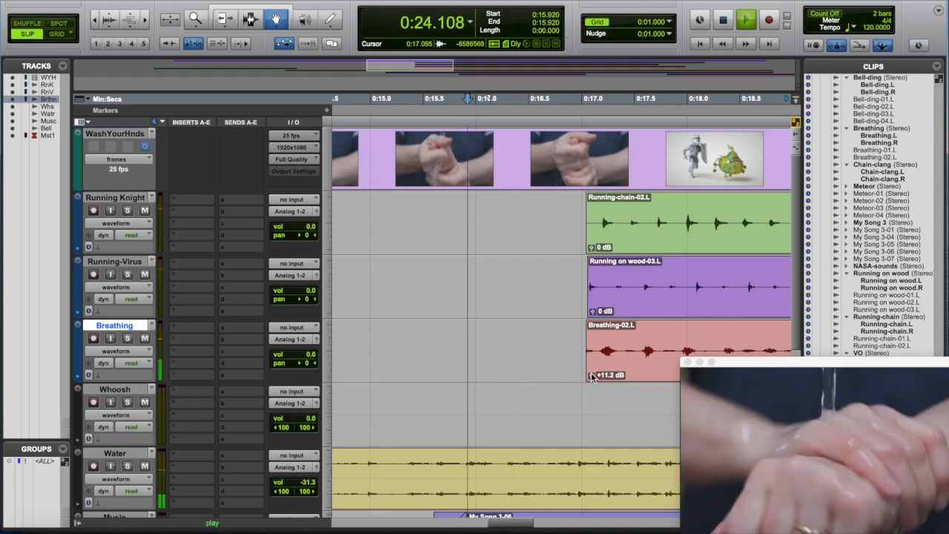
{"action": "key", "text": "space"}
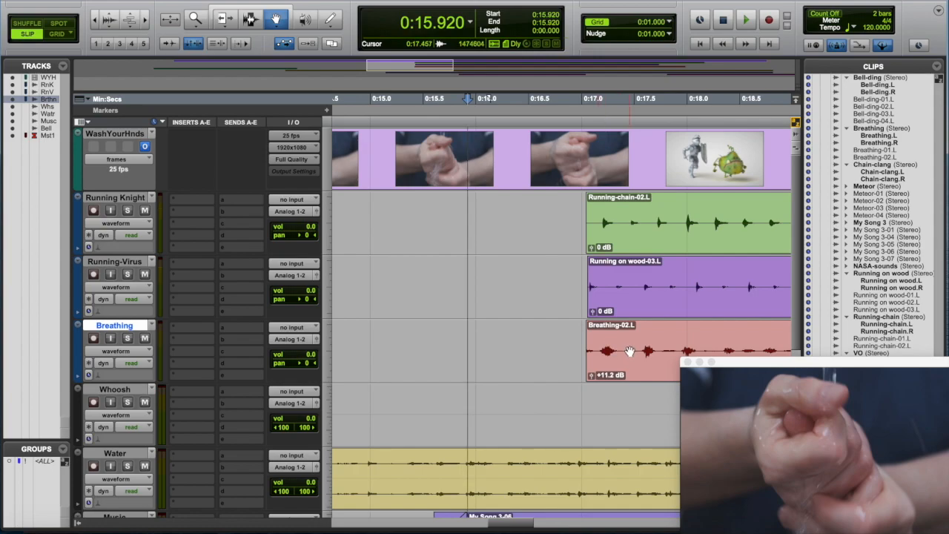
Step: Create a new mono audio track directly below the Running Knight track
{"action": "left_click", "coordinate": [119, 198]}
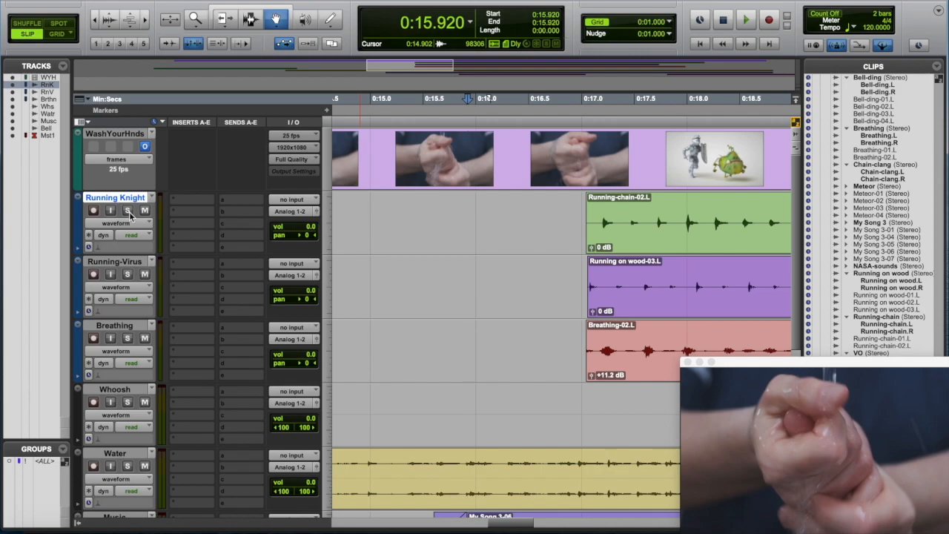
{"action": "scroll", "coordinate": [130, 186], "scroll_direction": "right", "scroll_amount": 5}
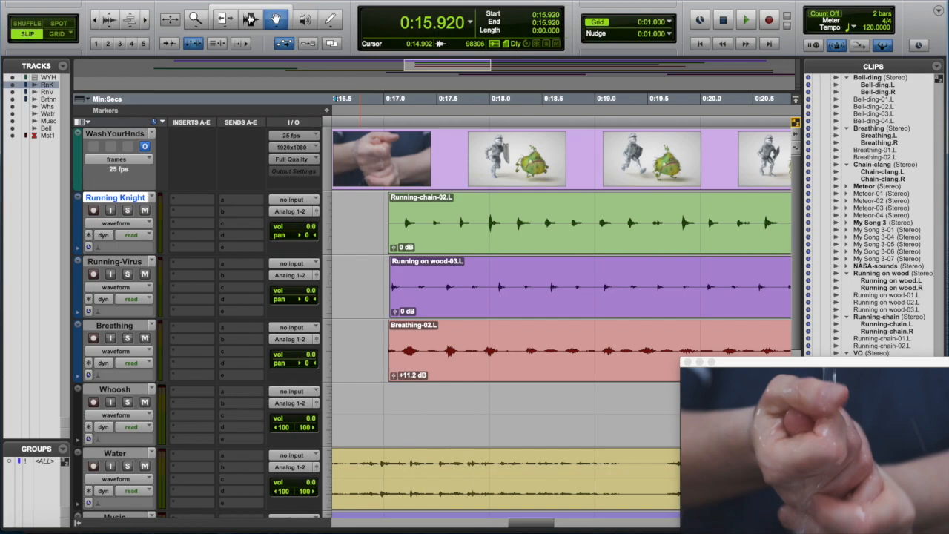
{"action": "left_click", "coordinate": [188, 0]}
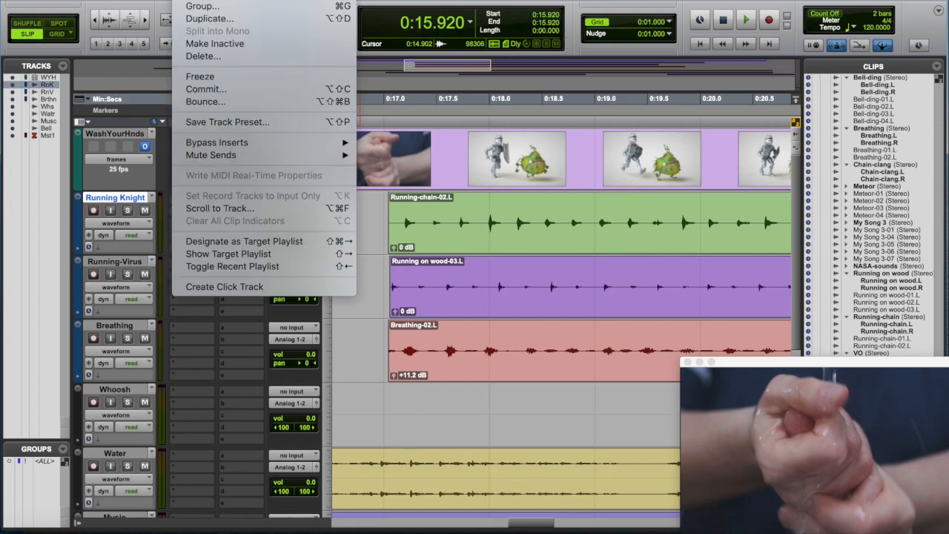
{"action": "left_click", "coordinate": [206, 0]}
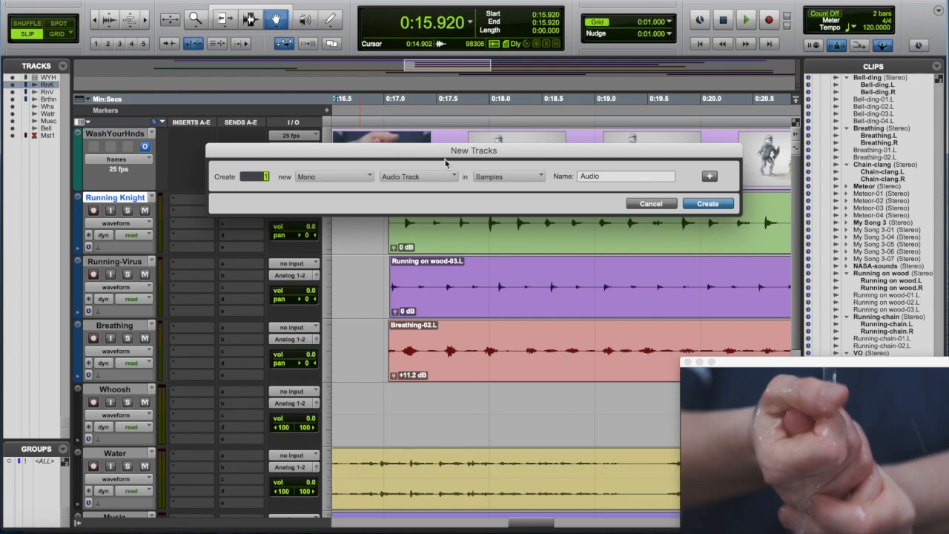
{"action": "left_click", "coordinate": [707, 204]}
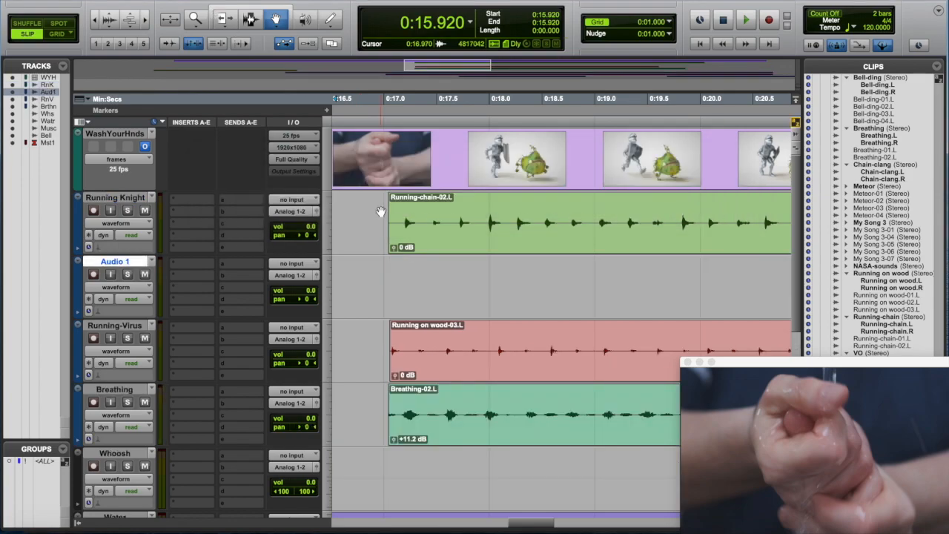
Step: Move the new audio track above Running Knight and rename it "VO"
{"action": "left_click_drag", "start_coordinate": [105, 250], "coordinate": [111, 194]}
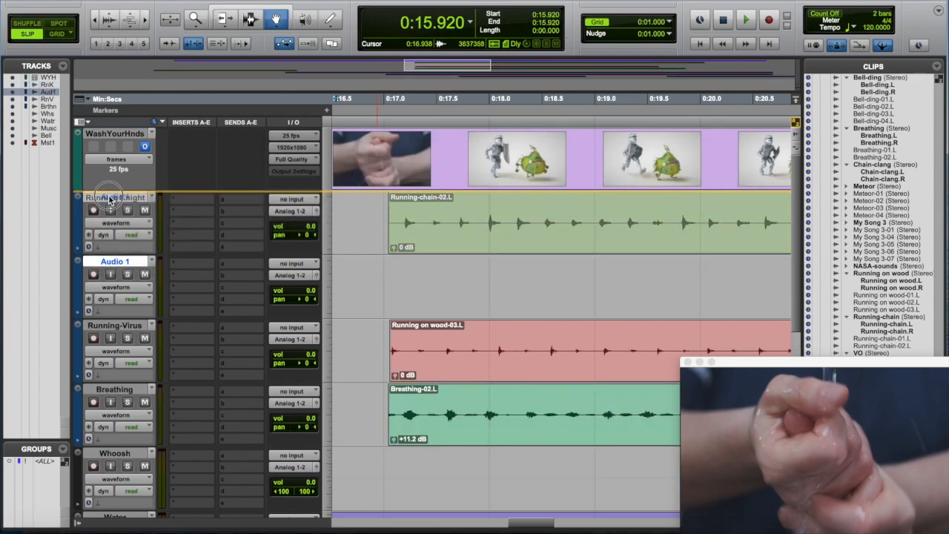
{"action": "double_click", "coordinate": [125, 199]}
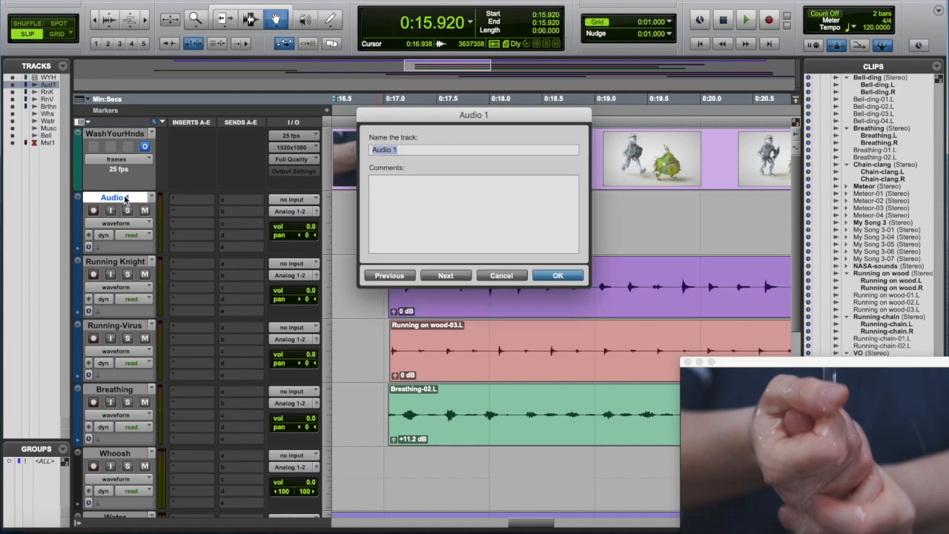
{"action": "key", "text": "Return"}
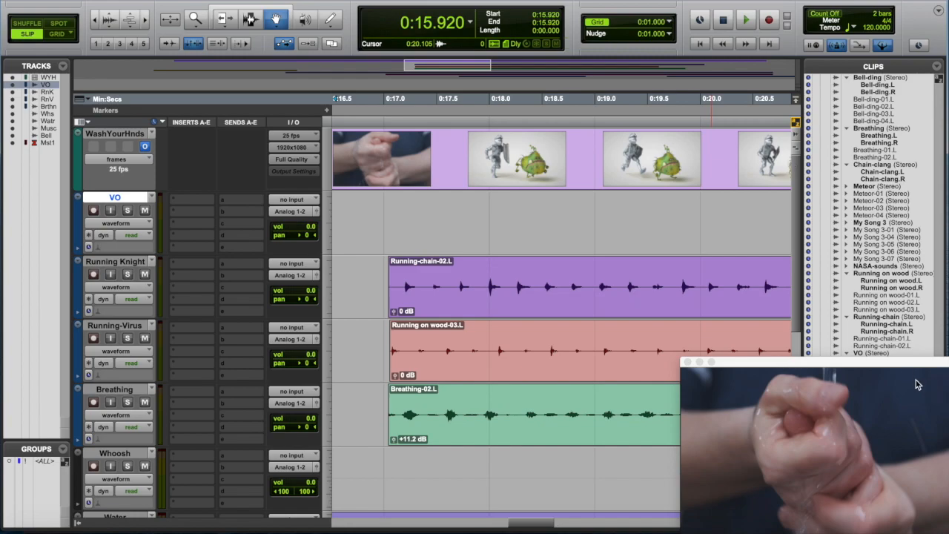
Step: Uncover the clip list by moving the video window, and place VO.L on the VO track at 0:04.959
{"action": "left_click_drag", "start_coordinate": [898, 371], "coordinate": [866, 55]}
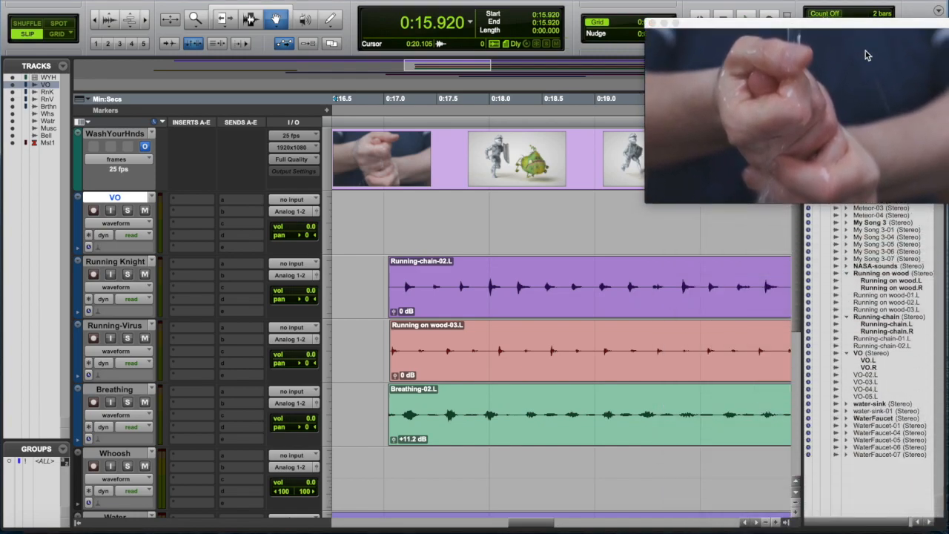
{"action": "left_click", "coordinate": [866, 360]}
{"action": "left_click_drag", "start_coordinate": [871, 363], "coordinate": [625, 215]}
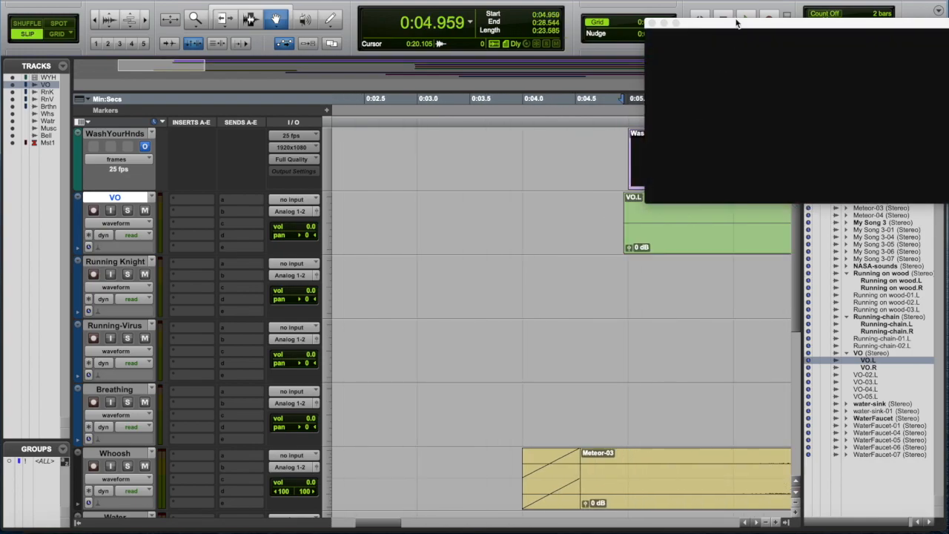
Step: Shrink the video window and move it clear of the tracks and the clip list
{"action": "double_click", "coordinate": [736, 21]}
{"action": "left_click", "coordinate": [709, 223]}
{"action": "left_click_drag", "start_coordinate": [798, 136], "coordinate": [134, 17]}
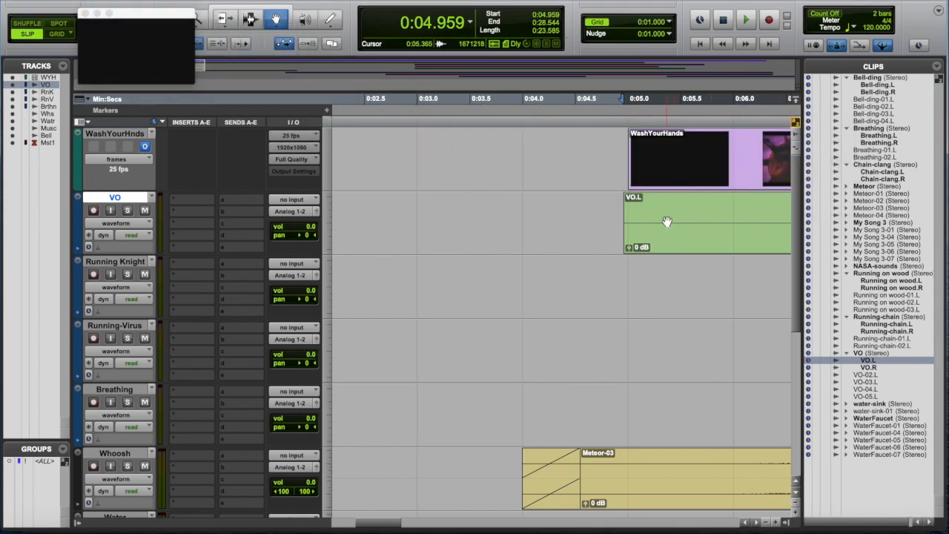
Step: Move the voice-over clip earlier on the VO track so it starts at 0:03.828
{"action": "left_click_drag", "start_coordinate": [670, 229], "coordinate": [552, 219]}
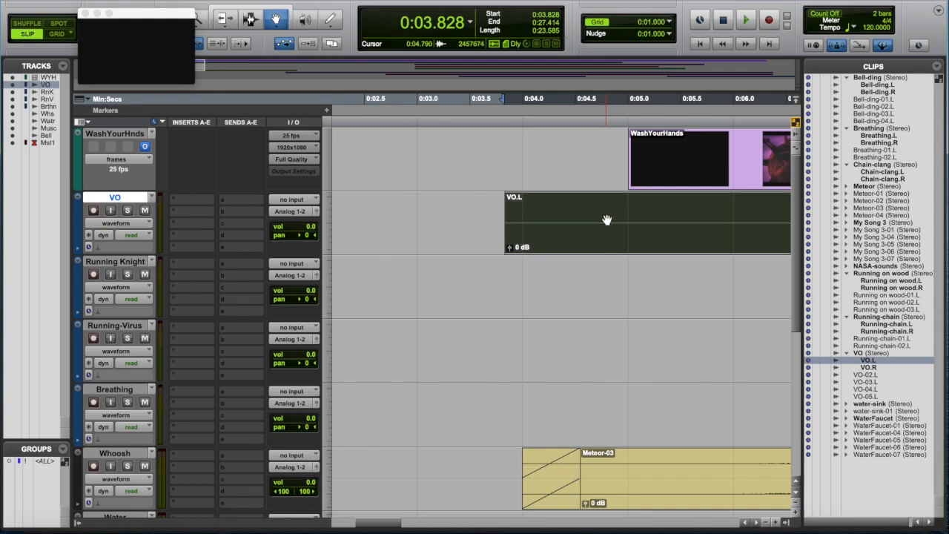
{"action": "key", "text": "r"}
{"action": "key", "text": "r"}
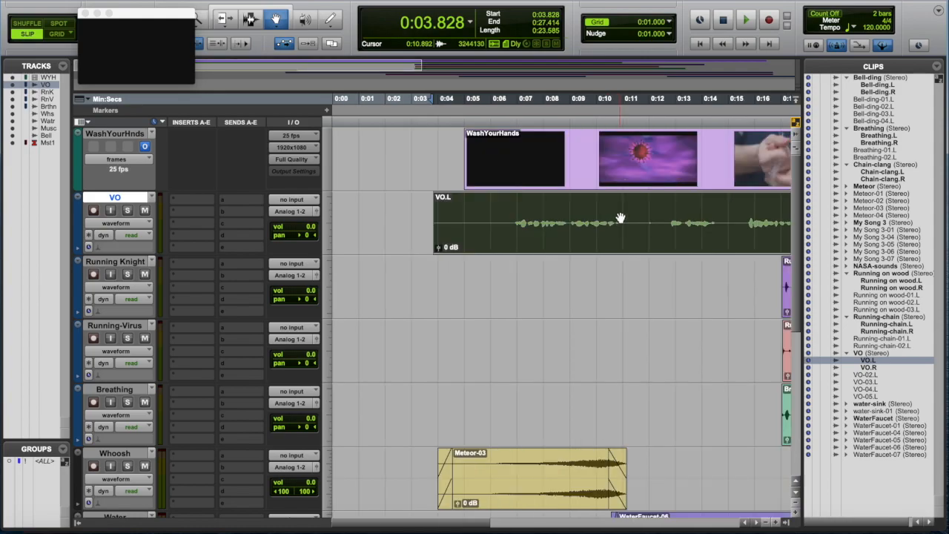
Step: Play back from 0:04.721 and raise the voice-over clip's gain to +10.3 dB while listening
{"action": "left_click", "coordinate": [466, 123]}
{"action": "key", "text": "space"}
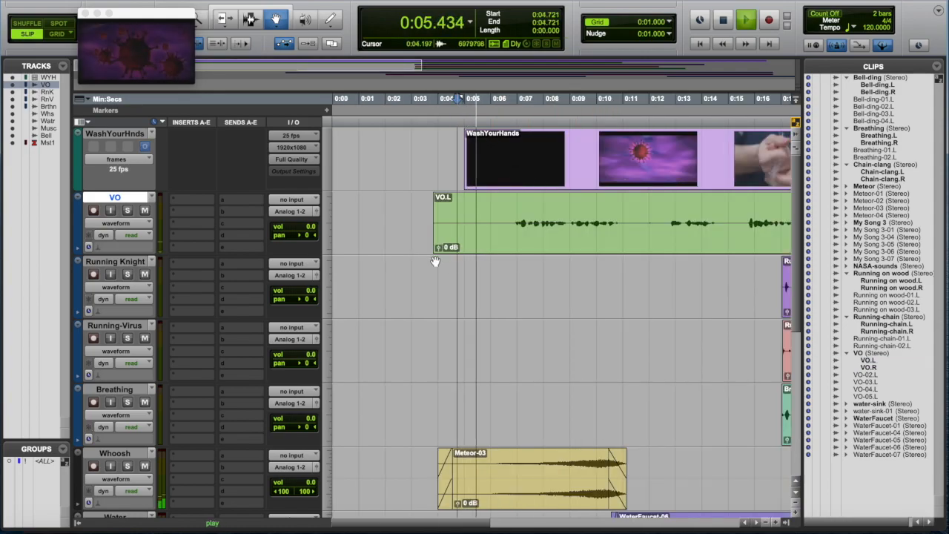
{"action": "mouse_move", "coordinate": [437, 248]}
{"action": "left_mouse_down"}
{"action": "mouse_move", "coordinate": [438, 237]}
{"action": "mouse_move", "coordinate": [439, 248]}
{"action": "left_mouse_up"}
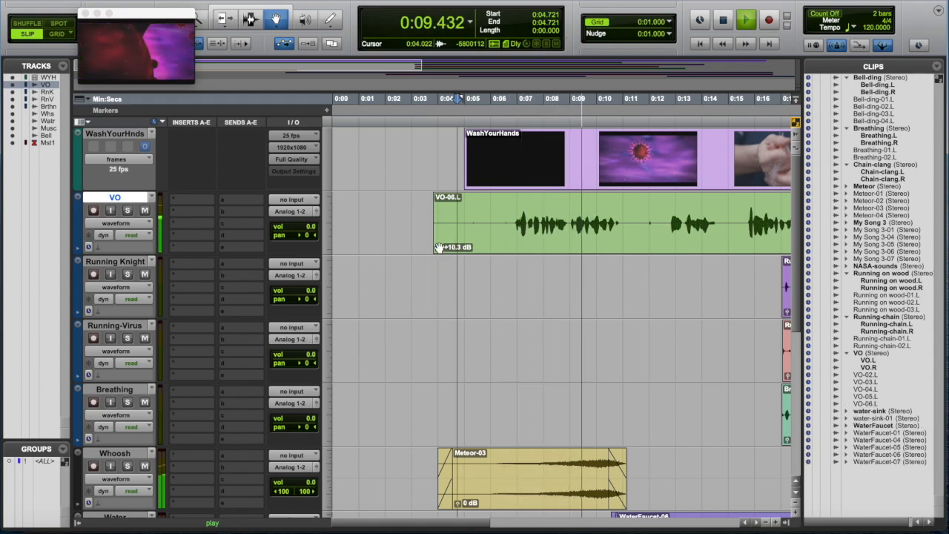
{"action": "key", "text": "space"}
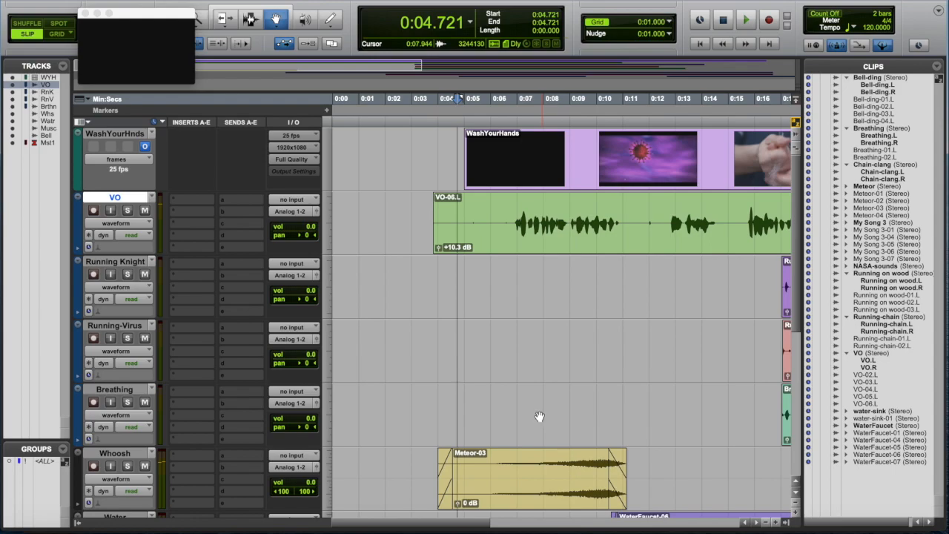
Step: Show the Whoosh track's volume automation, lower it to -15.3 dB from about 0:08 under the voice, and play it back
{"action": "left_click", "coordinate": [128, 479]}
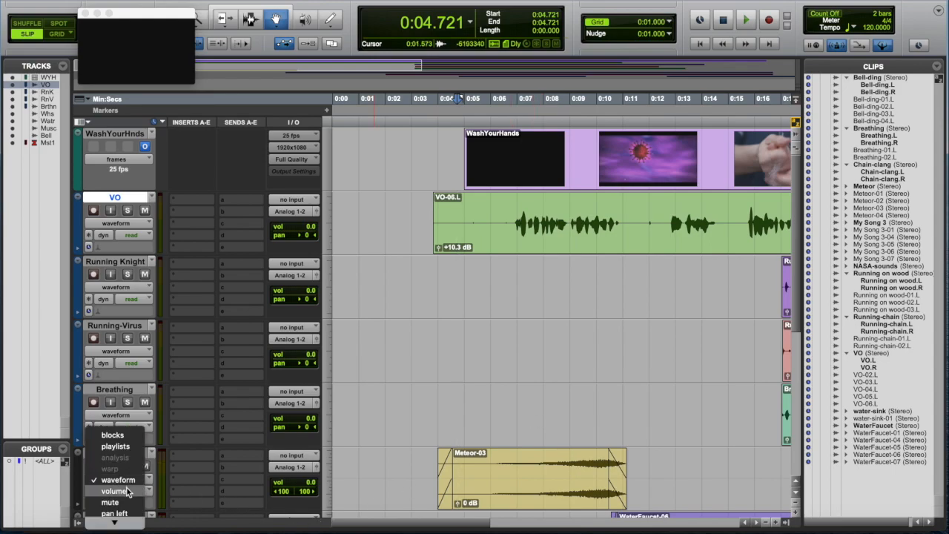
{"action": "left_click", "coordinate": [126, 491]}
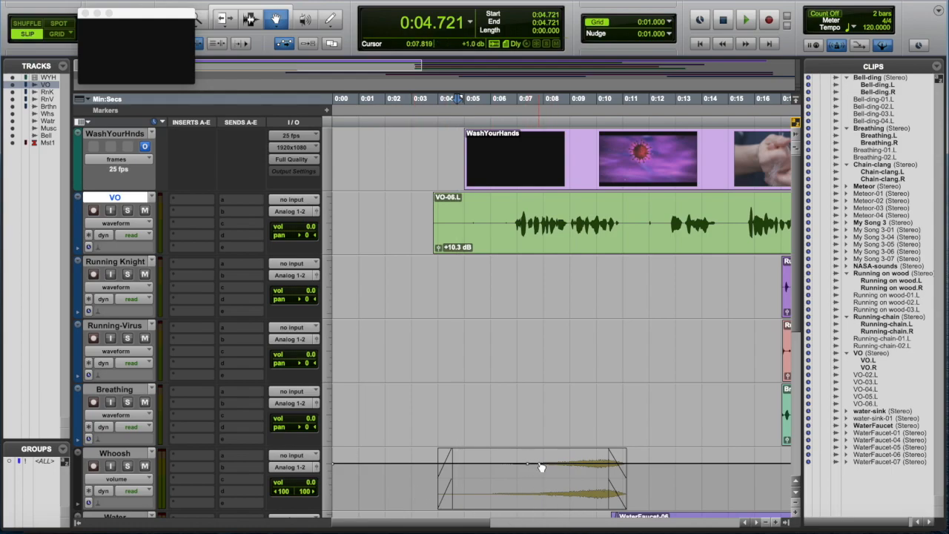
{"action": "left_click_drag", "start_coordinate": [541, 467], "coordinate": [547, 479]}
{"action": "key", "text": "space"}
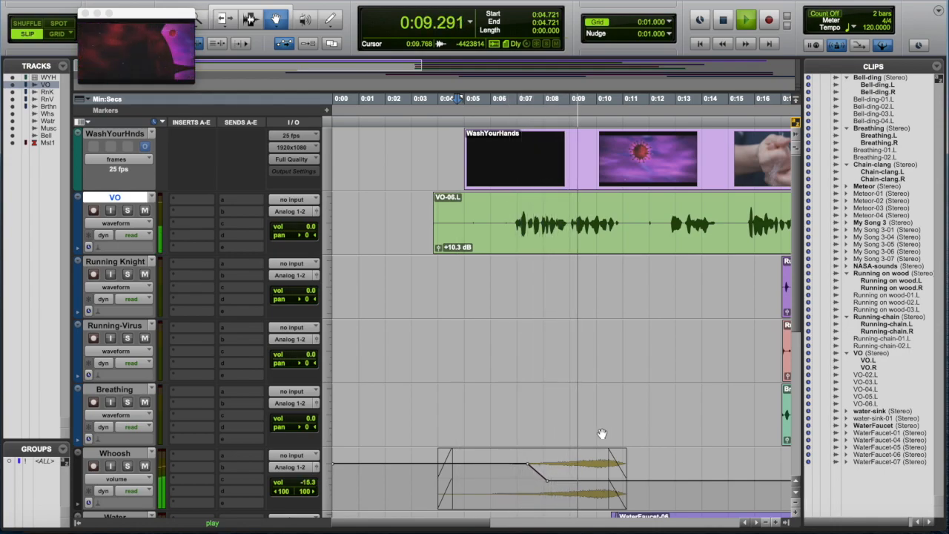
{"action": "key", "text": "space"}
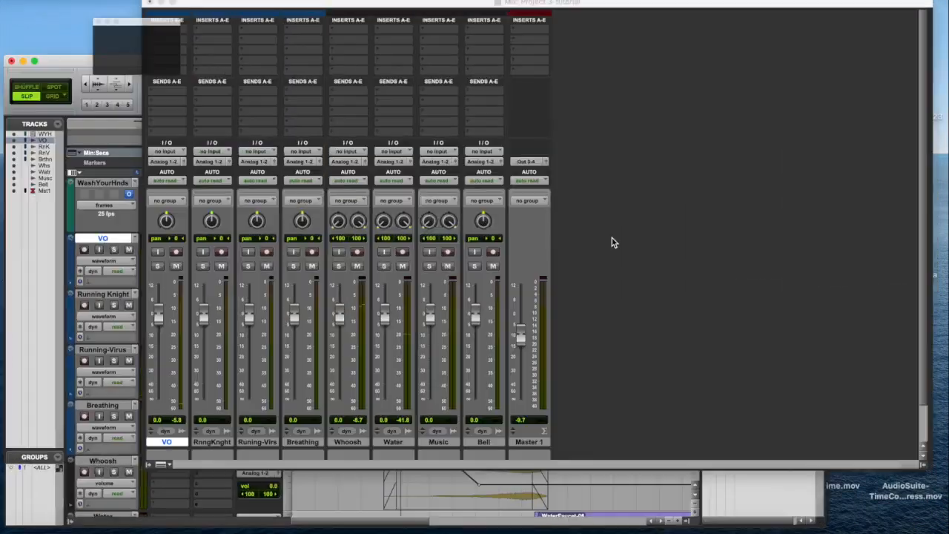
{"action": "key", "text": "super+equal"}
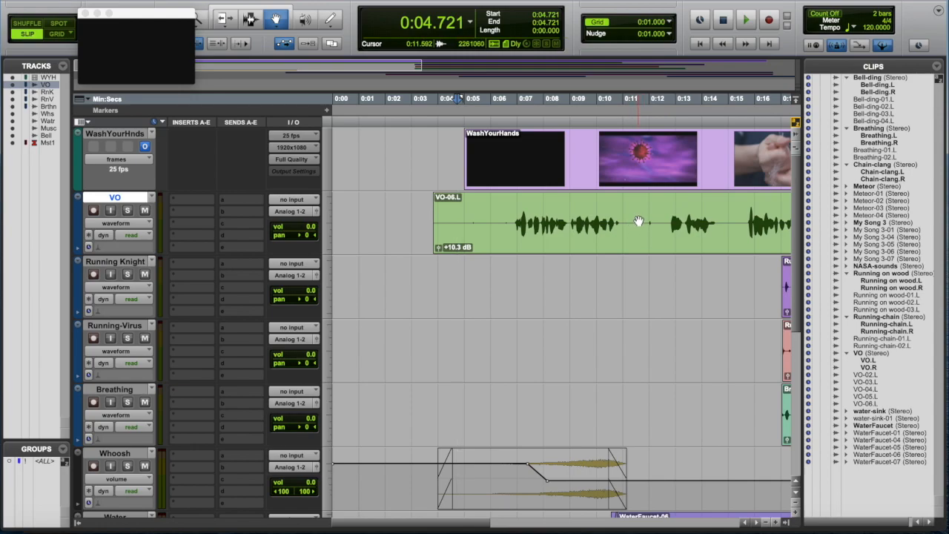
Step: Split the voice-over clip at 0:11.217 and 0:12.666 and delete the piece between the two cuts
{"action": "key", "text": "F7"}
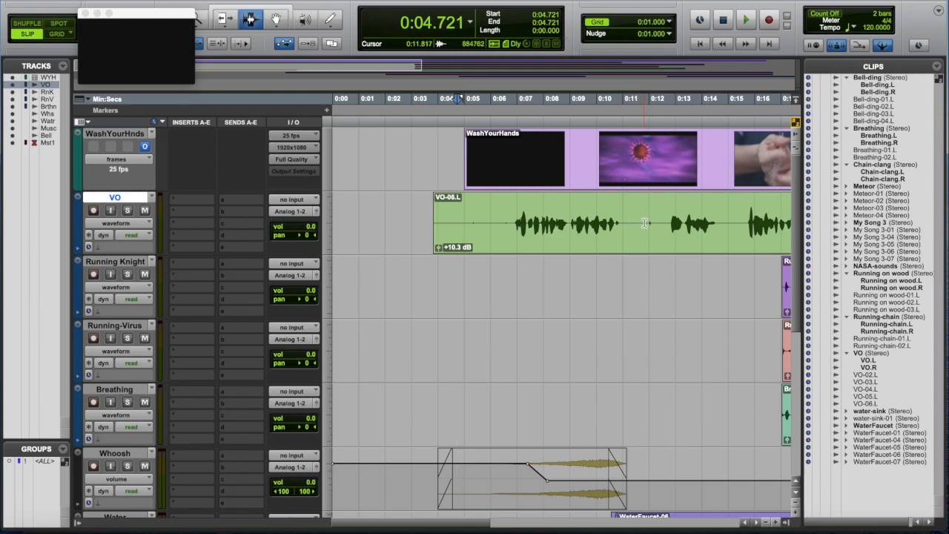
{"action": "left_click", "coordinate": [645, 223]}
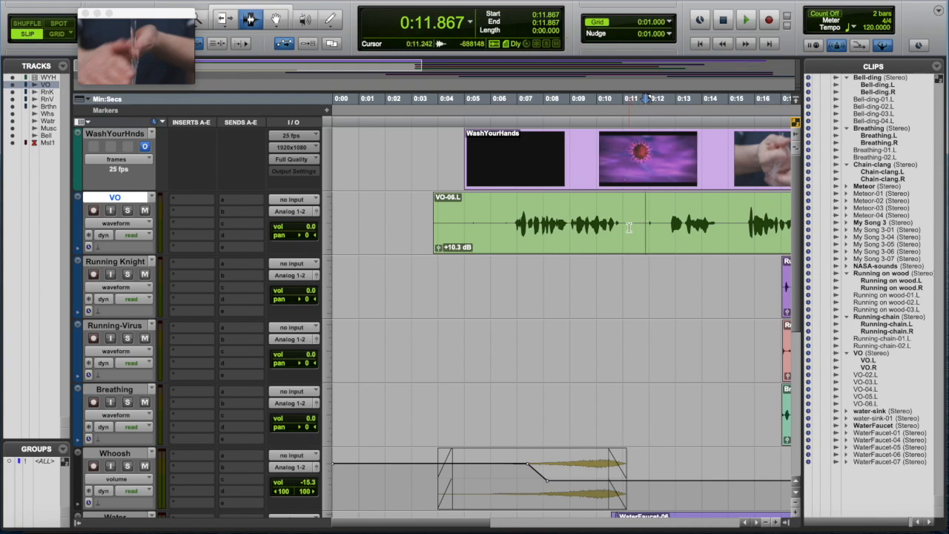
{"action": "left_click", "coordinate": [629, 227]}
{"action": "key", "text": "super+e"}
{"action": "left_click", "coordinate": [666, 226]}
{"action": "key", "text": "super+e"}
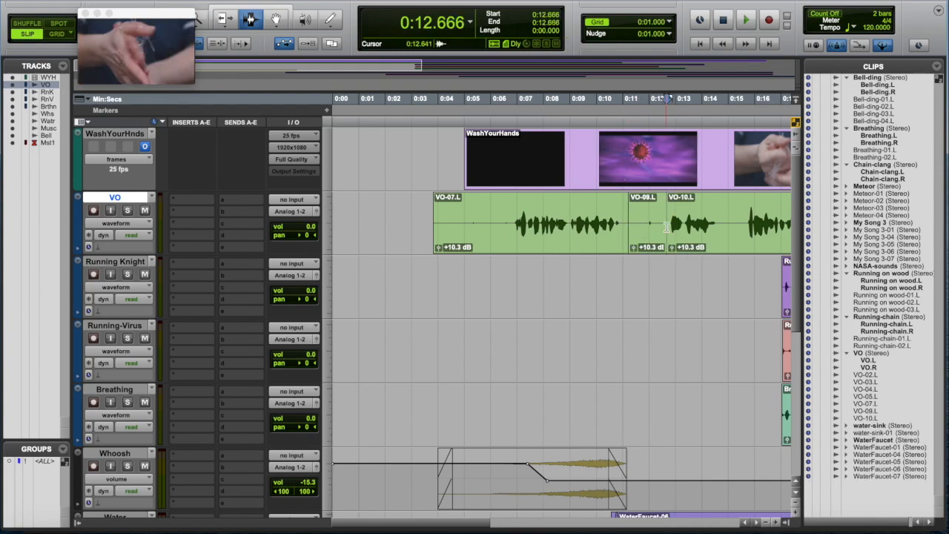
{"action": "key", "text": "F8"}
{"action": "left_click", "coordinate": [647, 235]}
{"action": "key", "text": "Delete"}
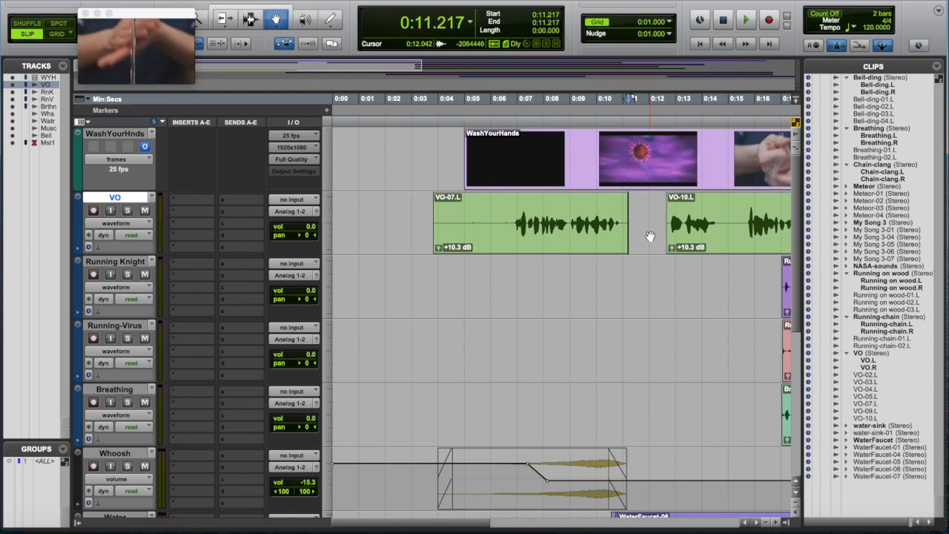
Step: Split the first voice-over clip at 0:06.645 and delete the silent part before the cut
{"action": "key", "text": "F7"}
{"action": "left_click", "coordinate": [507, 226]}
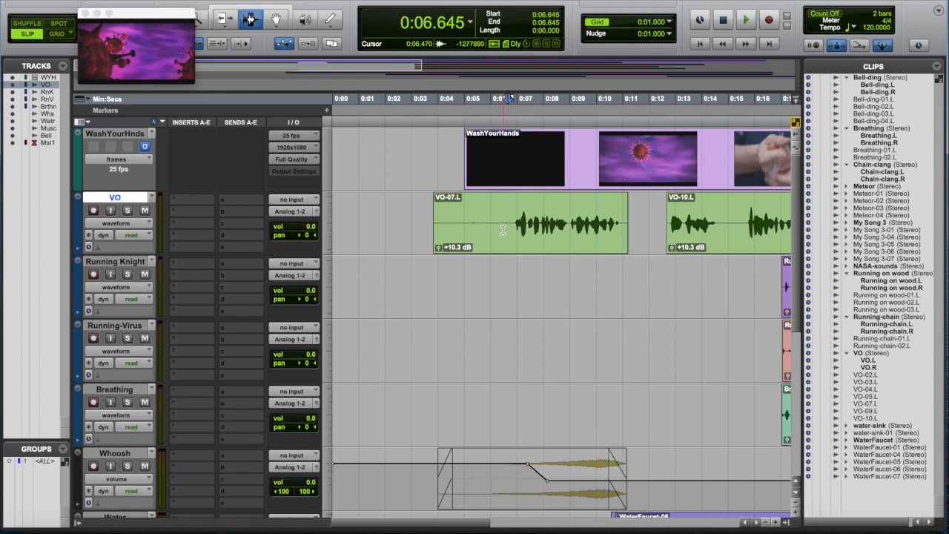
{"action": "key", "text": "super+e"}
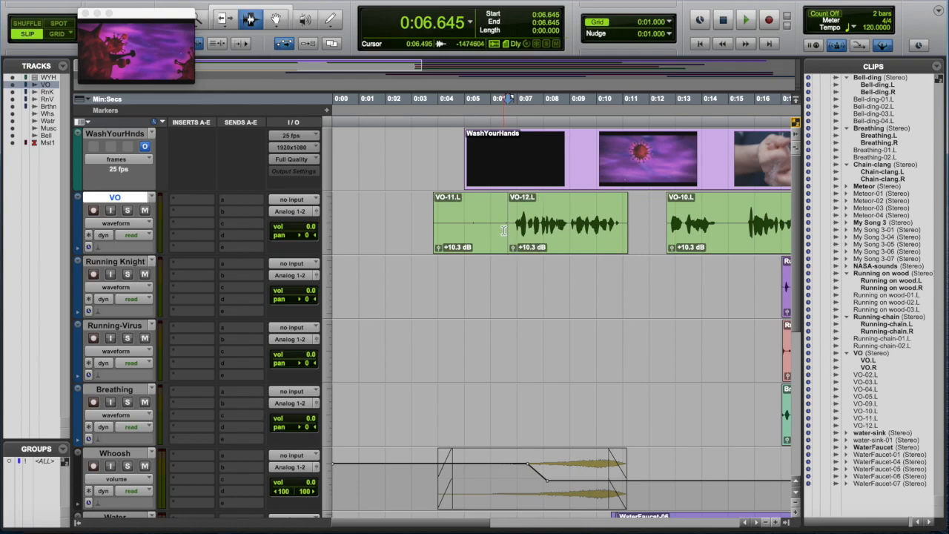
{"action": "key", "text": "F8"}
{"action": "left_click", "coordinate": [494, 234]}
{"action": "key", "text": "Delete"}
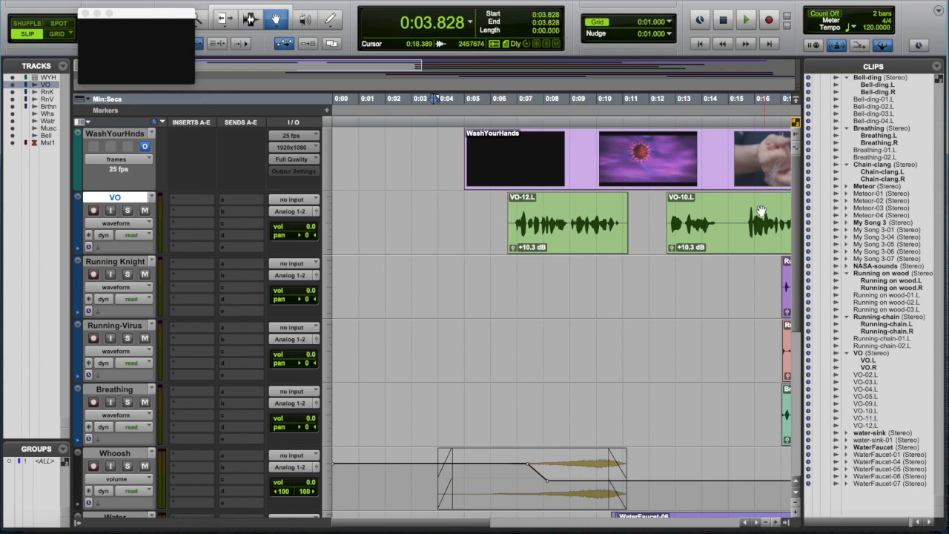
Step: Split the second voice-over clip at 0:14.890 and 0:15.514 and delete the gap between the spoken phrases
{"action": "key", "text": "F7"}
{"action": "left_click", "coordinate": [726, 228]}
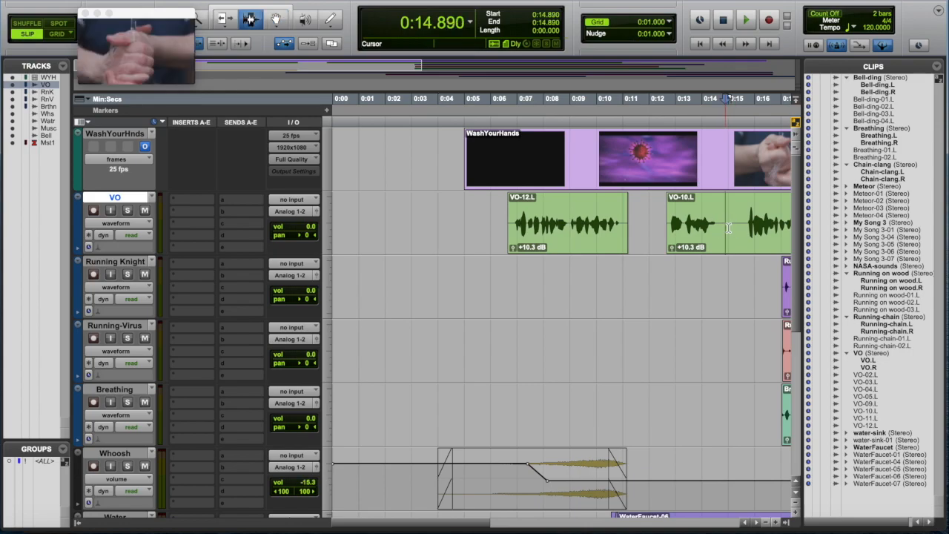
{"action": "key", "text": "super+e"}
{"action": "left_click", "coordinate": [741, 228]}
{"action": "key", "text": "super+e"}
{"action": "key", "text": "F8"}
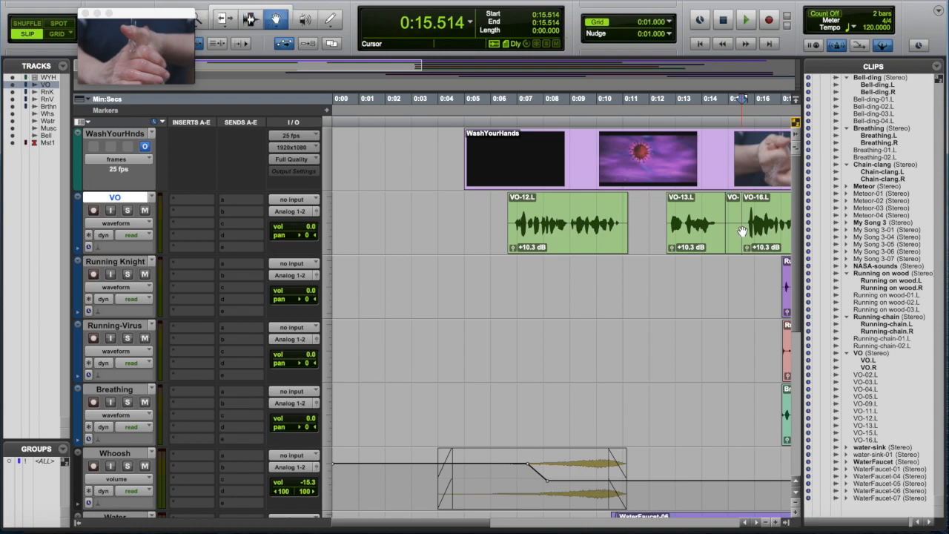
{"action": "left_click", "coordinate": [736, 235]}
{"action": "key", "text": "Delete"}
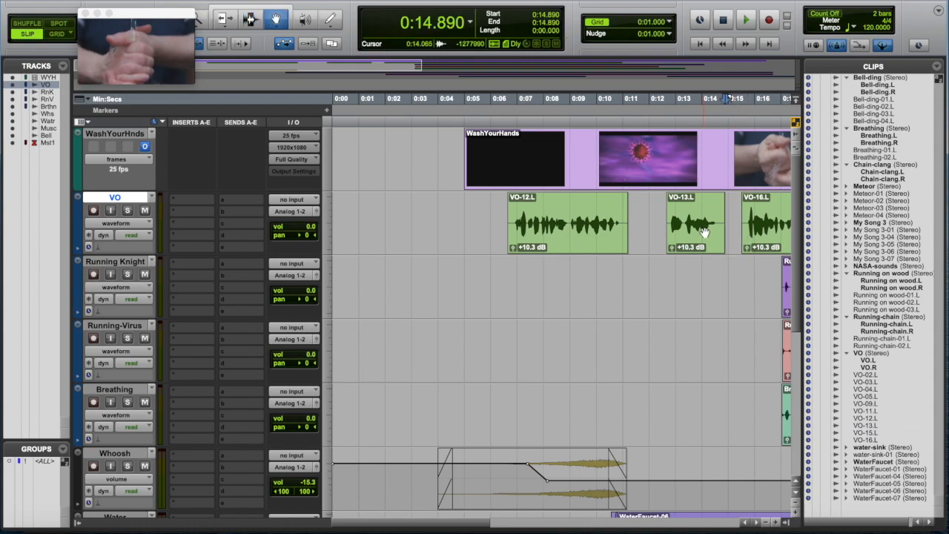
Step: Play back from 0:09.543 to check the timing of the second voice-over phrase against the picture
{"action": "left_click", "coordinate": [585, 124]}
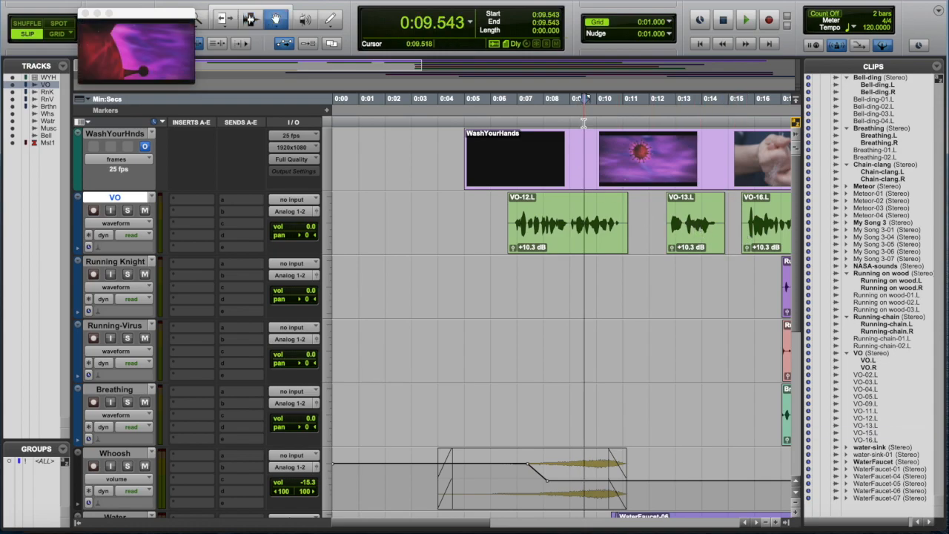
{"action": "key", "text": "space"}
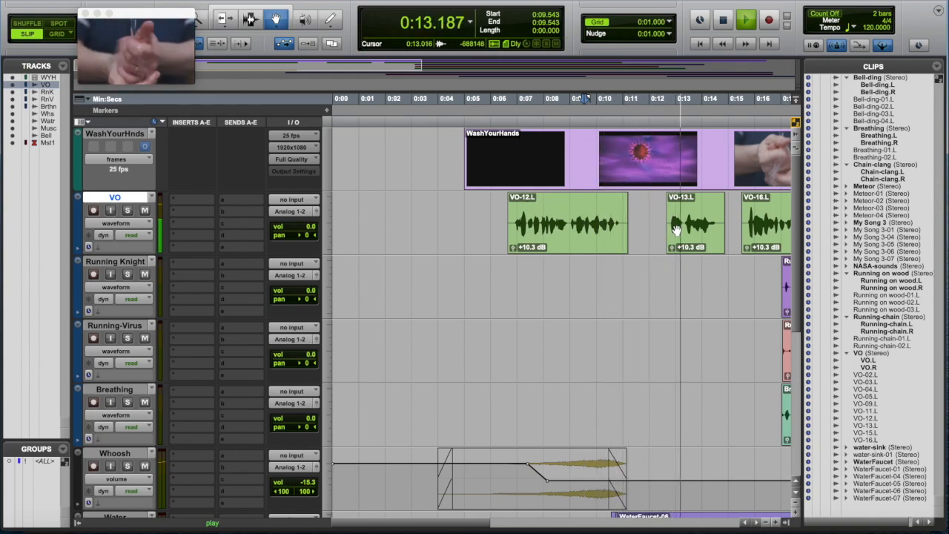
{"action": "key", "text": "space"}
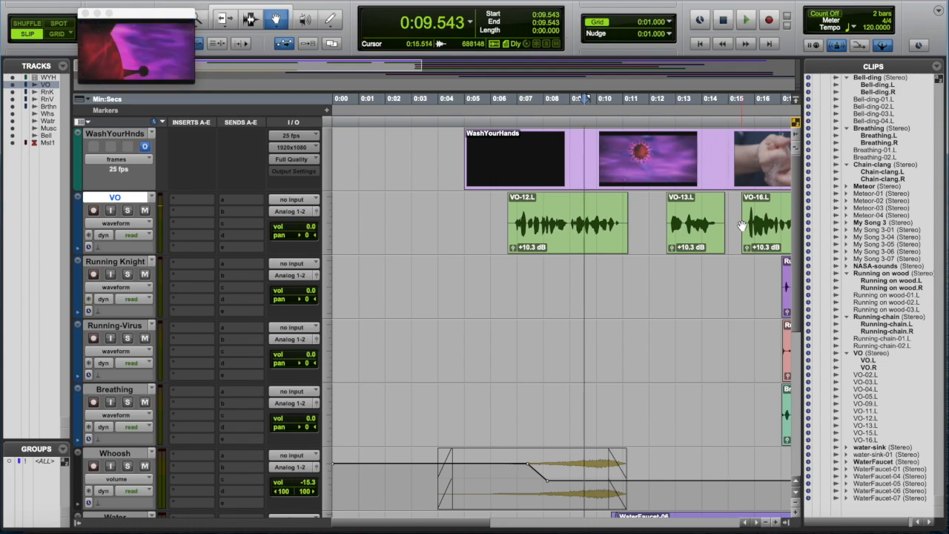
Step: Move the third voice-over clip later on the VO track so it starts at about 0:18.6
{"action": "left_click", "coordinate": [752, 224]}
{"action": "scroll", "coordinate": [745, 222], "scroll_direction": "right", "scroll_amount": 3}
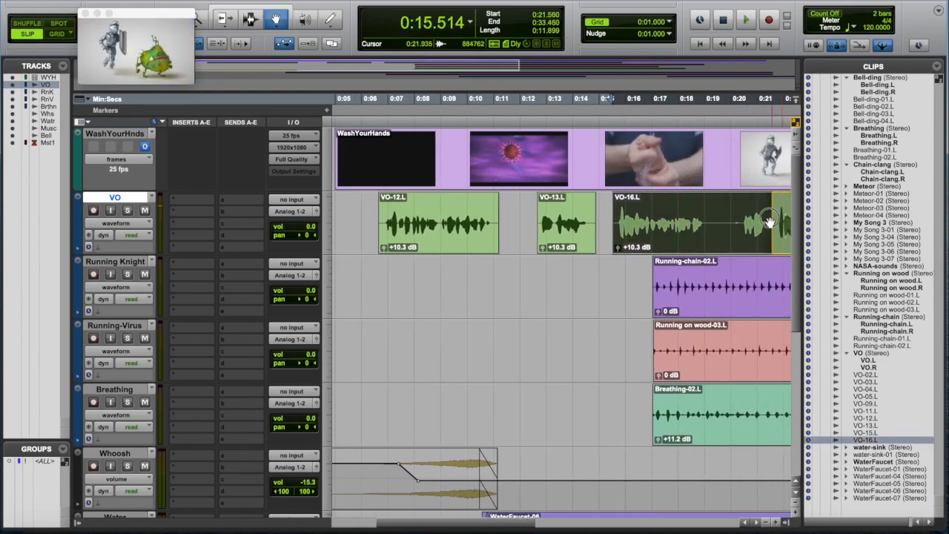
{"action": "left_click_drag", "start_coordinate": [741, 220], "coordinate": [704, 197]}
Step: Play back from 0:17.113 to check the moved voice-over clip against the knight and virus scene
{"action": "left_click", "coordinate": [655, 117]}
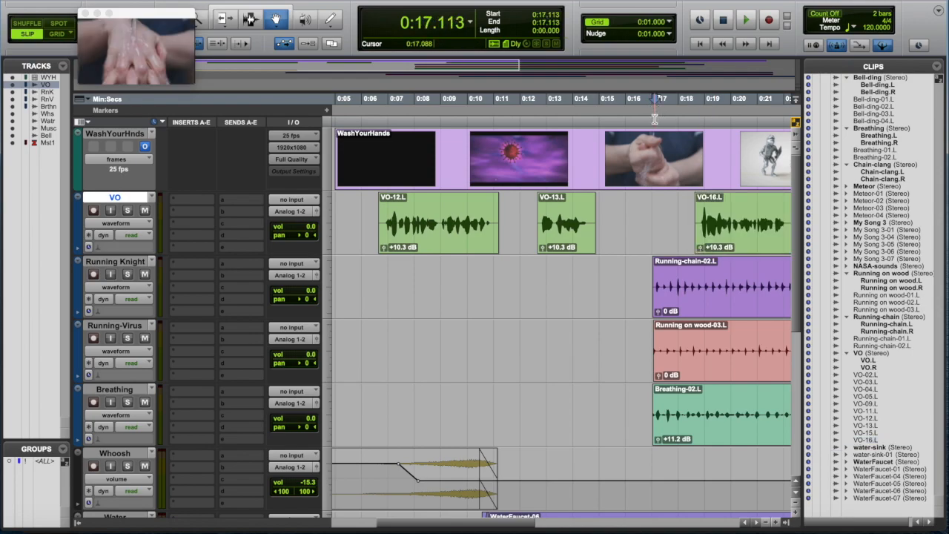
{"action": "key", "text": "space"}
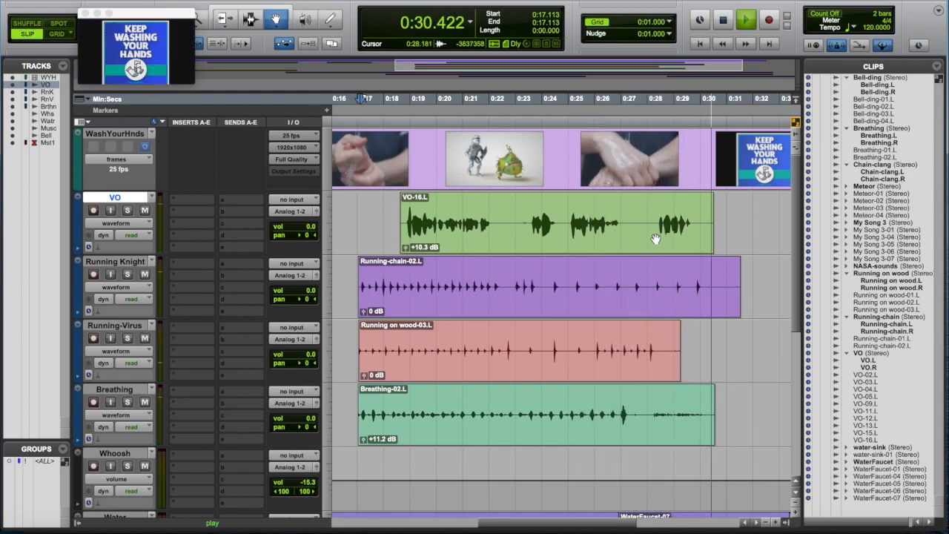
{"action": "key", "text": "space"}
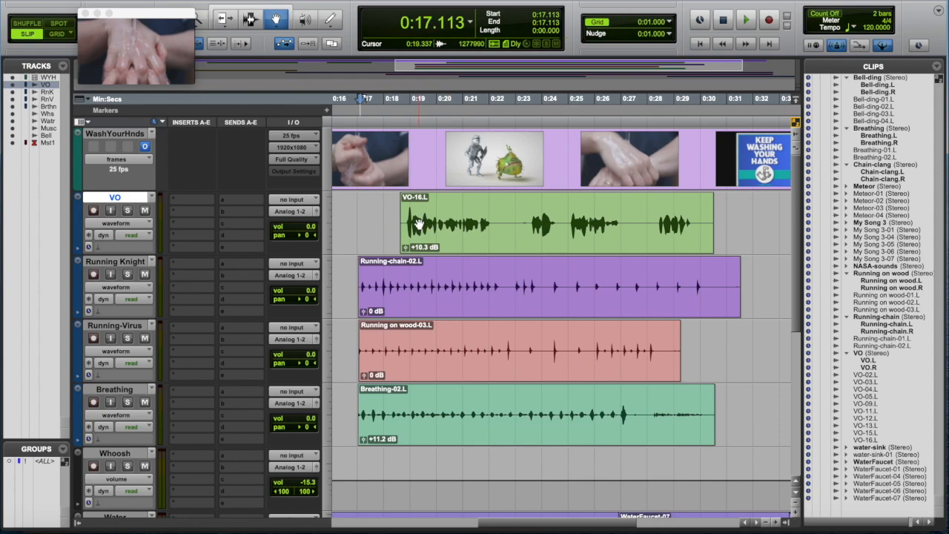
Step: Add a short fade-in at the start of the third voice-over clip and a fade-out from 0:30.005 to its end
{"action": "key", "text": "F7"}
{"action": "left_click_drag", "start_coordinate": [405, 221], "coordinate": [395, 228]}
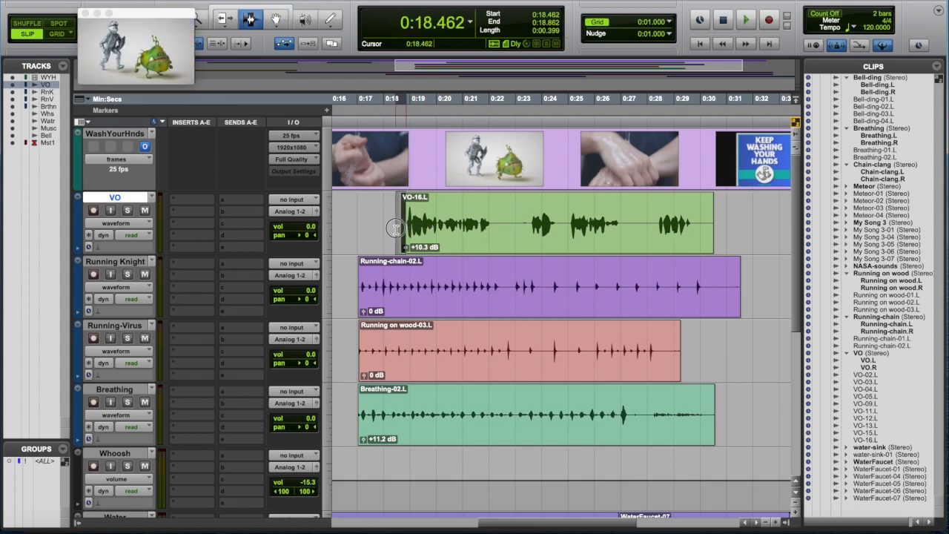
{"action": "left_click_drag", "start_coordinate": [716, 226], "coordinate": [700, 226]}
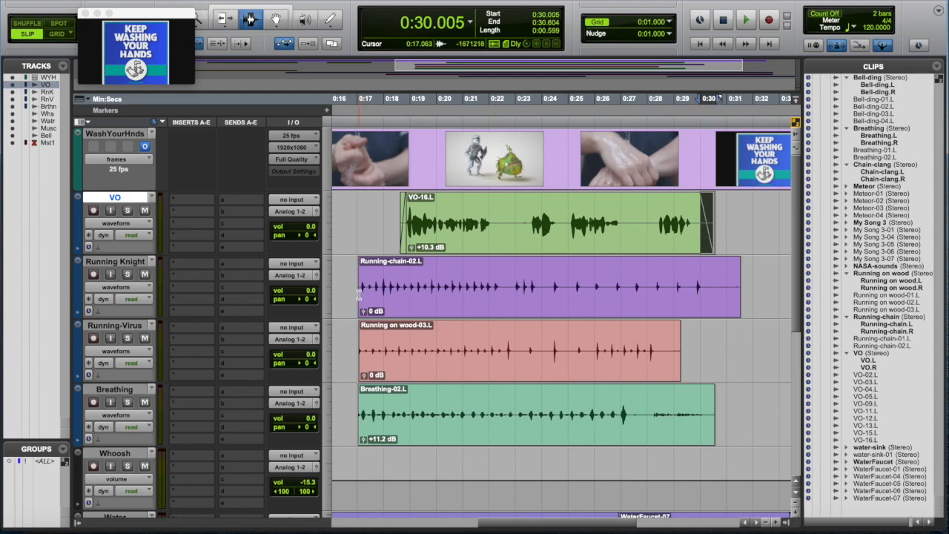
{"action": "left_click_drag", "start_coordinate": [358, 295], "coordinate": [356, 297]}
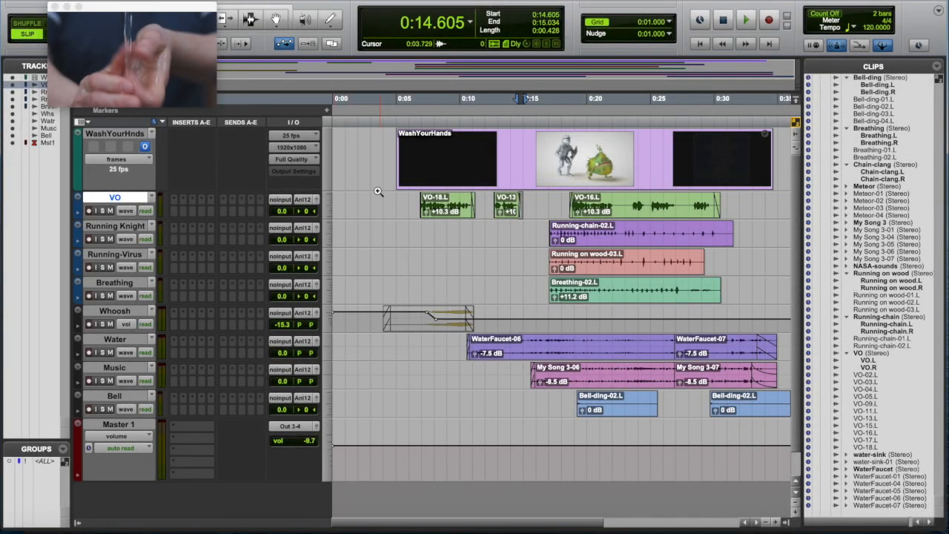
Step: Set the track colour of Running Knight and Running-Virus to bright purple in the colour palette
{"action": "scroll", "coordinate": [379, 194], "scroll_direction": "right", "scroll_amount": 3}
{"action": "scroll", "coordinate": [378, 193], "scroll_direction": "left", "scroll_amount": 3}
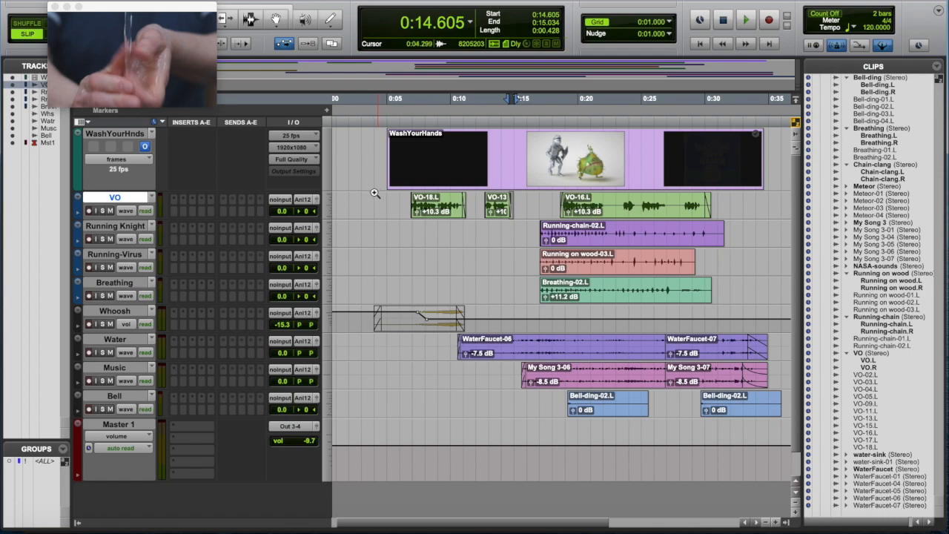
{"action": "double_click", "coordinate": [78, 235]}
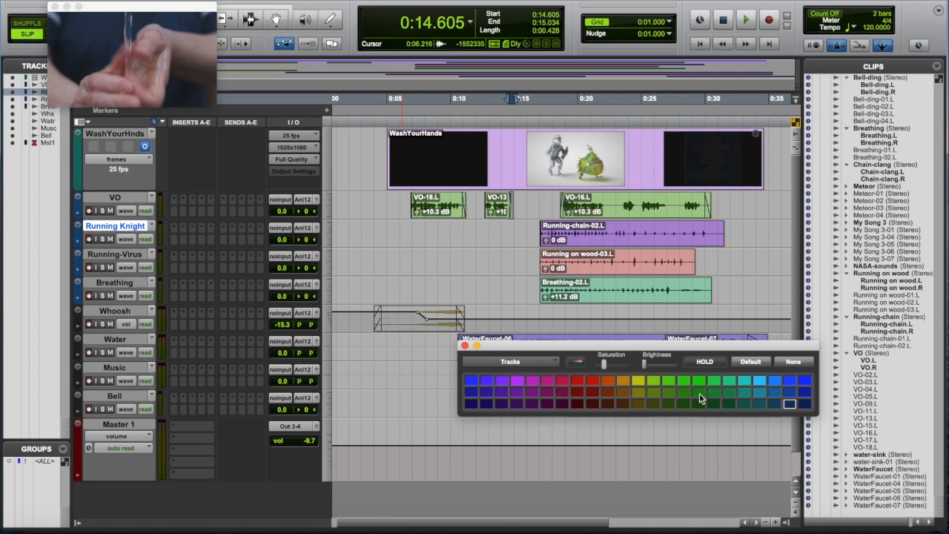
{"action": "left_click", "coordinate": [518, 379]}
{"action": "left_click", "coordinate": [79, 265]}
{"action": "left_click", "coordinate": [518, 386]}
Step: Give the Breathing, Whoosh and Water tracks the same bright purple colour as the other sound-effect tracks
{"action": "left_click", "coordinate": [79, 293]}
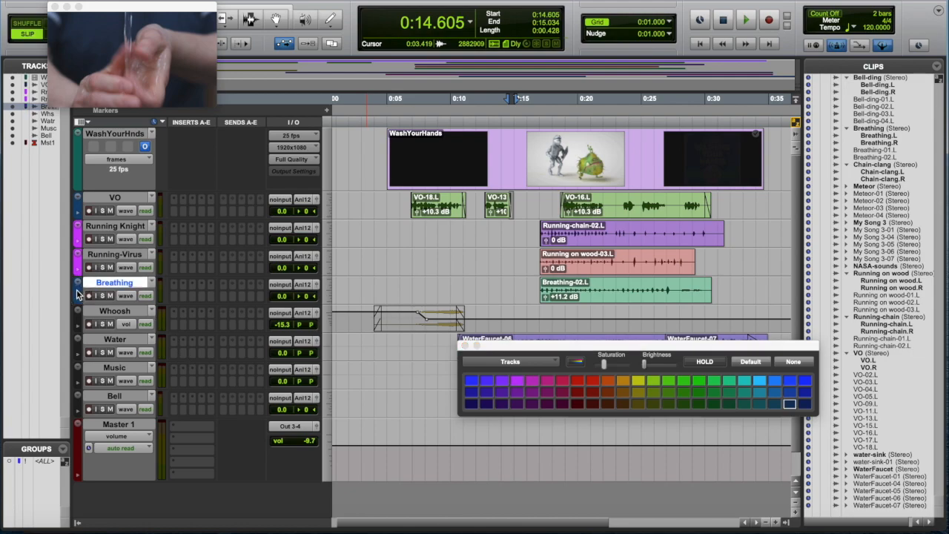
{"action": "left_click", "coordinate": [520, 380]}
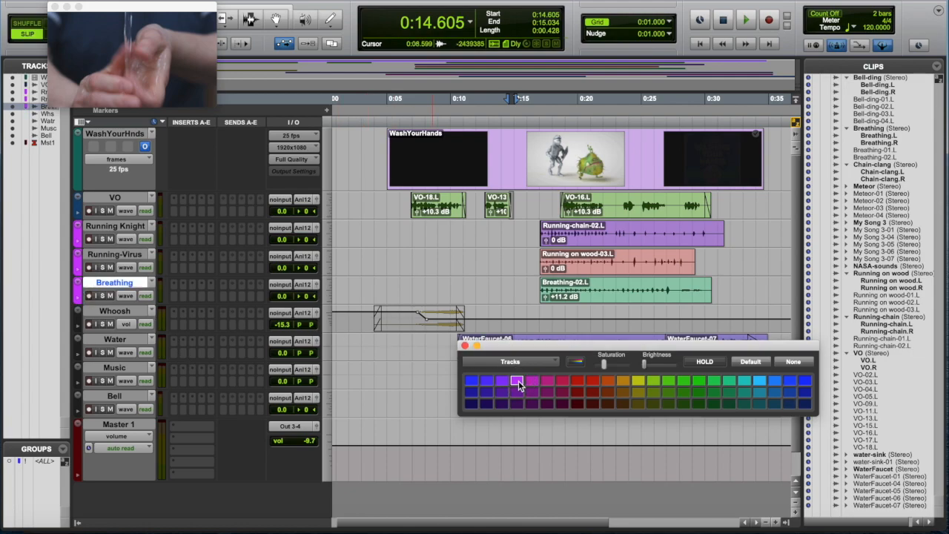
{"action": "left_click", "coordinate": [79, 316]}
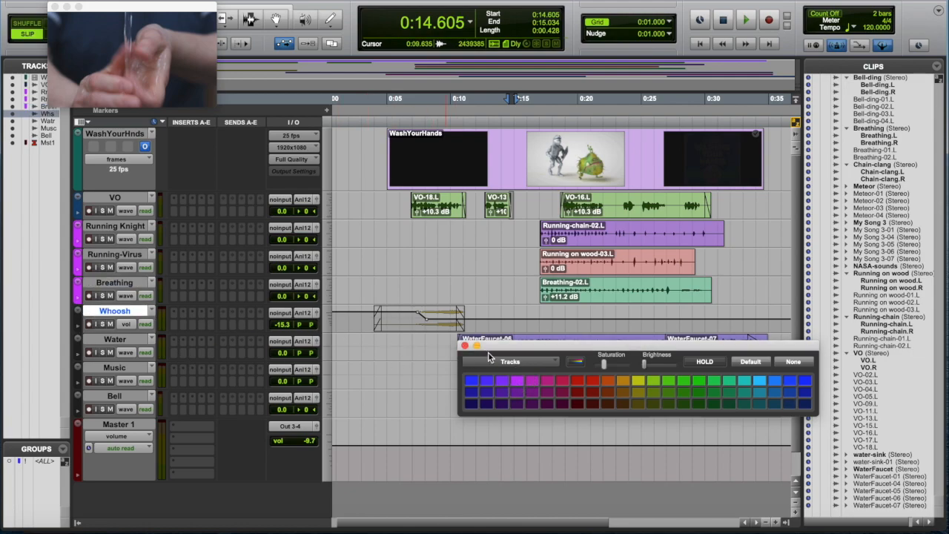
{"action": "left_click", "coordinate": [517, 381]}
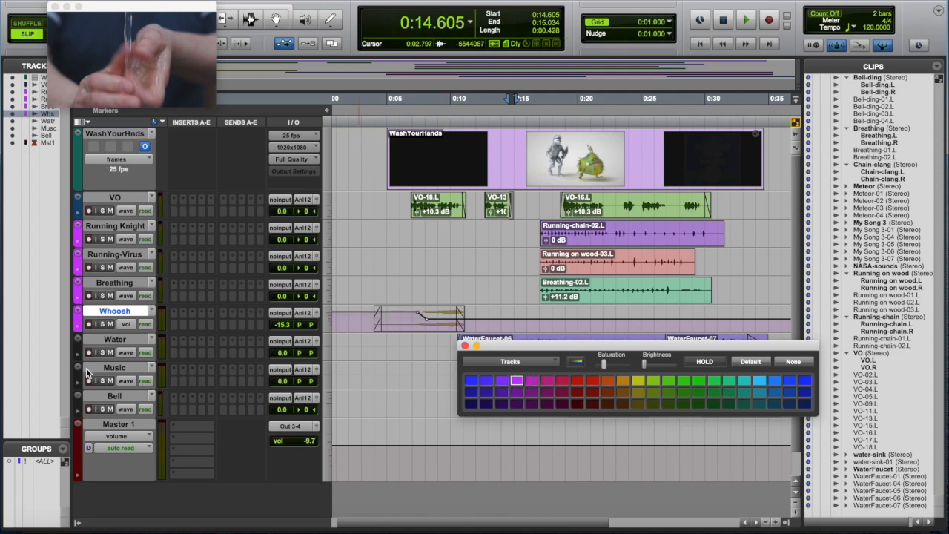
{"action": "left_click", "coordinate": [77, 346]}
{"action": "left_click", "coordinate": [516, 381]}
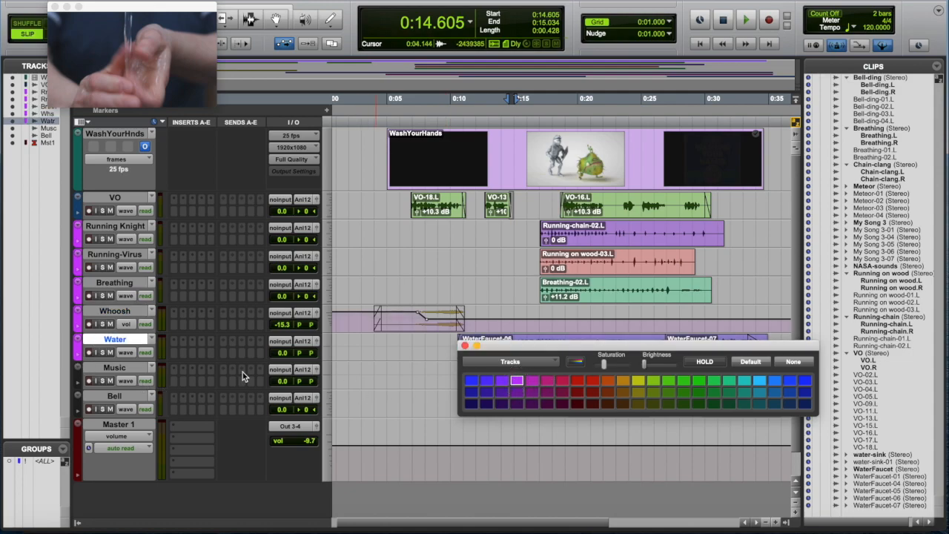
Step: Set the track colour of Music and Bell to bright green
{"action": "left_click", "coordinate": [76, 379]}
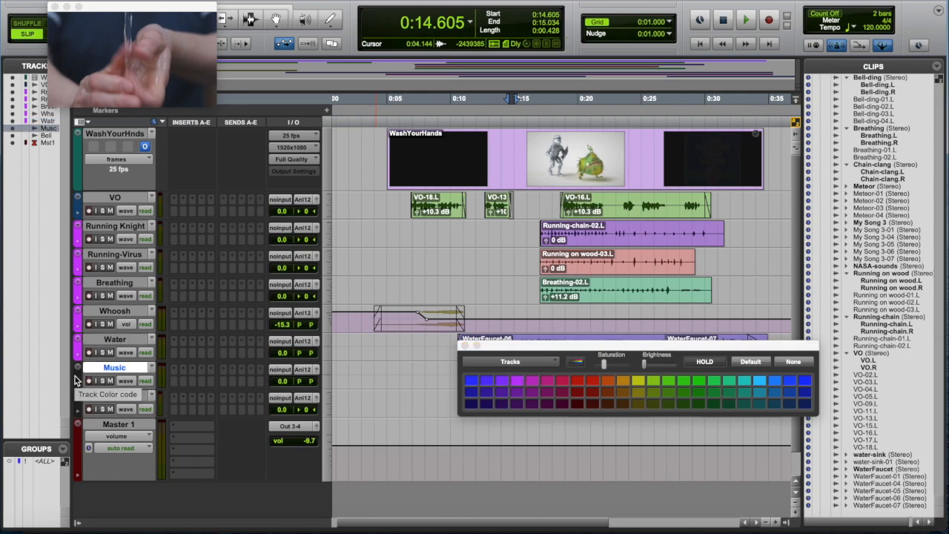
{"action": "left_click", "coordinate": [704, 384]}
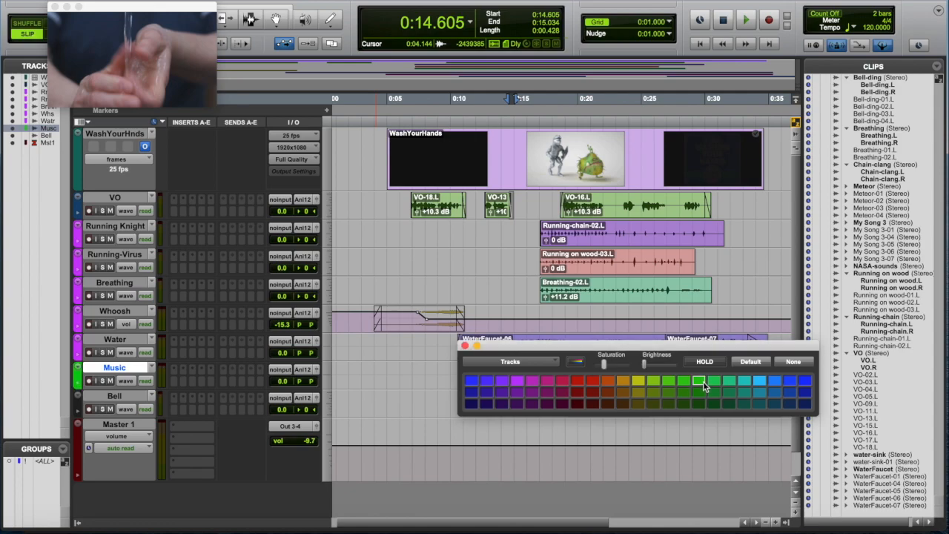
{"action": "left_click", "coordinate": [77, 407]}
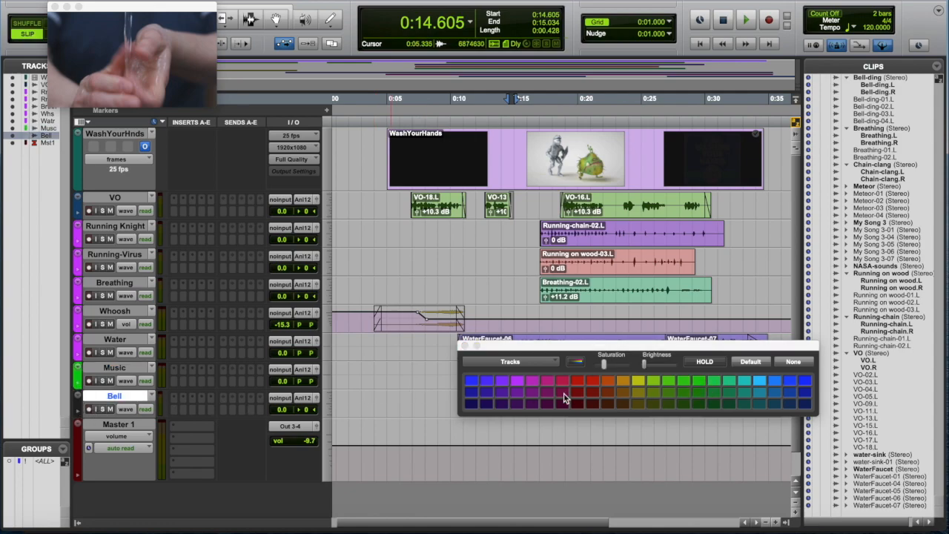
{"action": "left_click", "coordinate": [687, 383]}
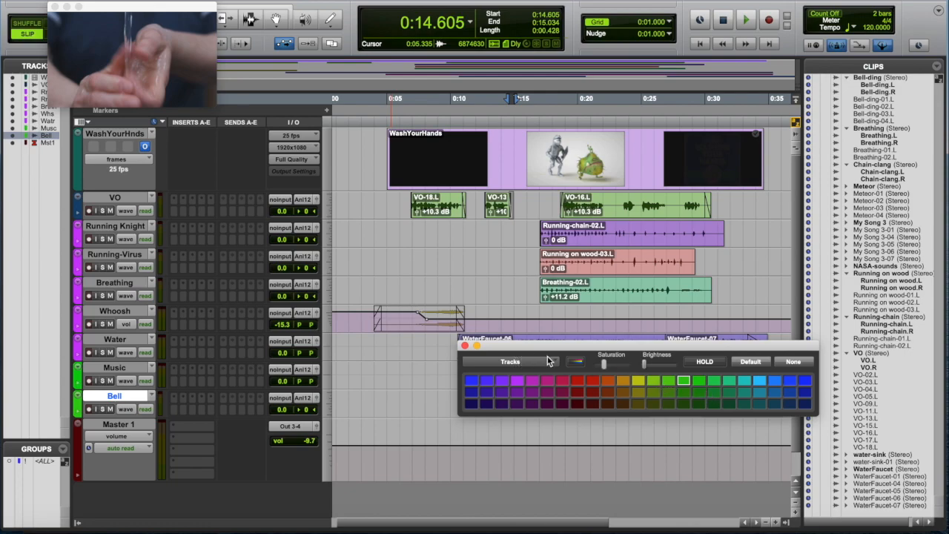
Step: Apply the track colours to the channel strips and compare the effect on and off in the Mix window, leaving it on
{"action": "left_click", "coordinate": [578, 362]}
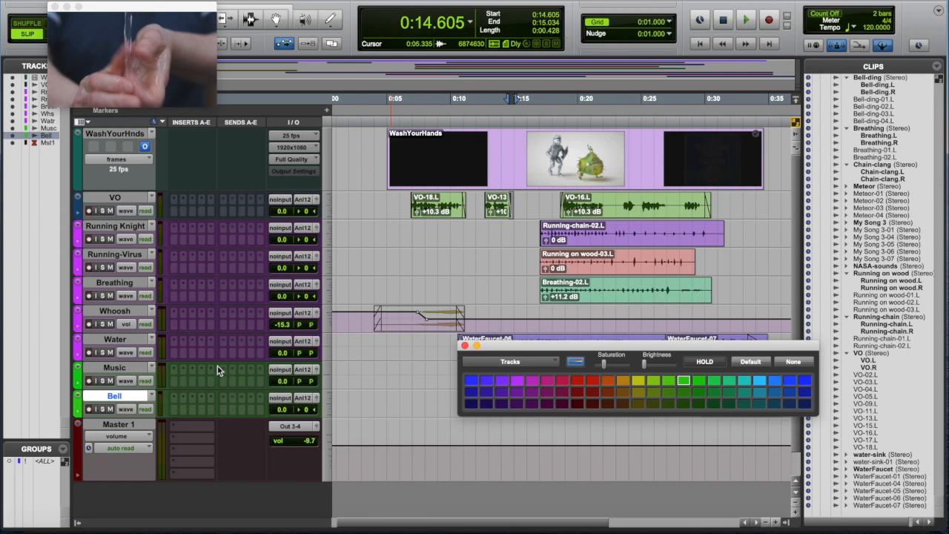
{"action": "key", "text": "super+equal"}
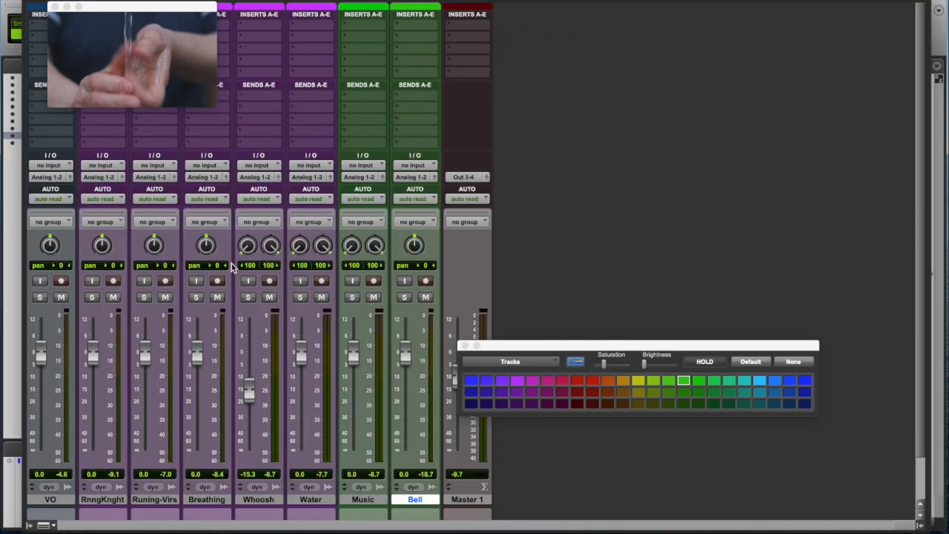
{"action": "left_click", "coordinate": [580, 363]}
{"action": "left_click", "coordinate": [578, 363]}
{"action": "key", "text": "super+equal"}
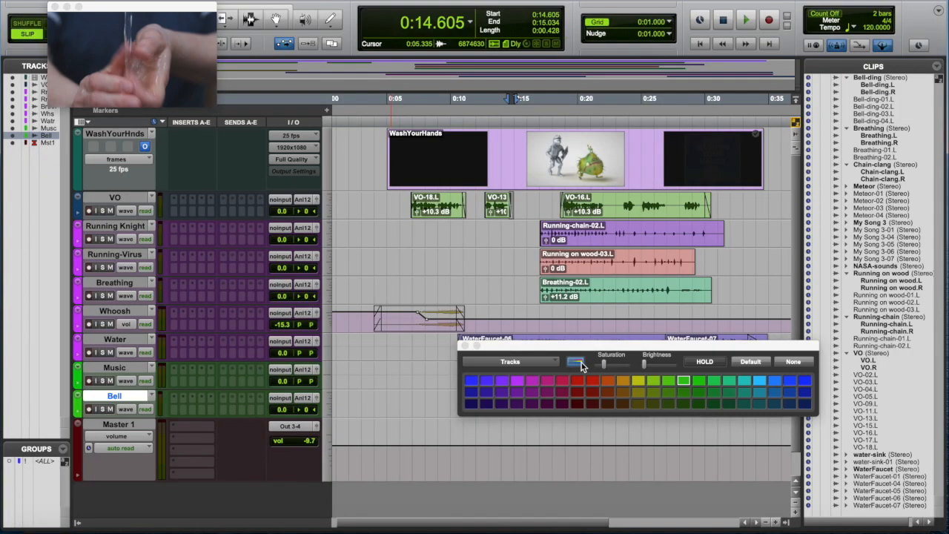
Step: Recolour all three voice-over clips on the VO track bright blue
{"action": "left_click", "coordinate": [275, 20]}
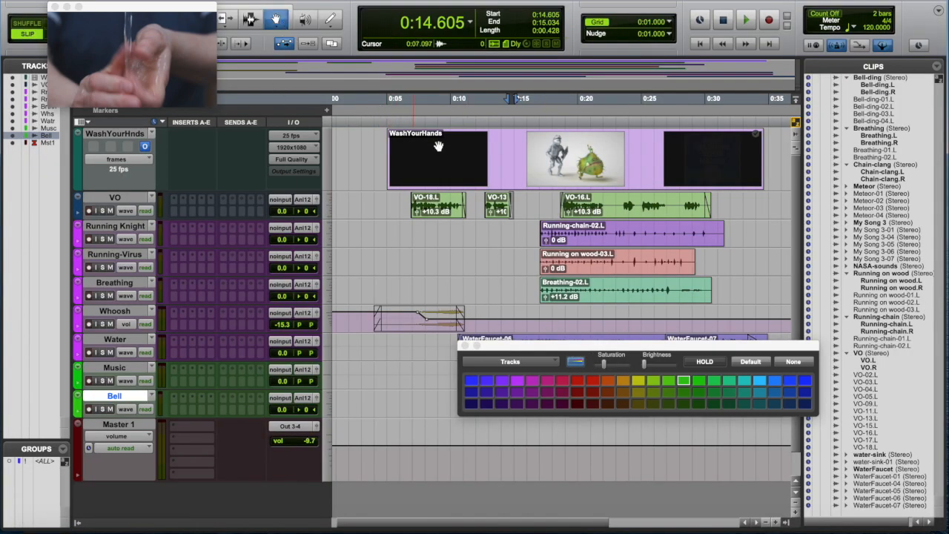
{"action": "left_click", "coordinate": [436, 206]}
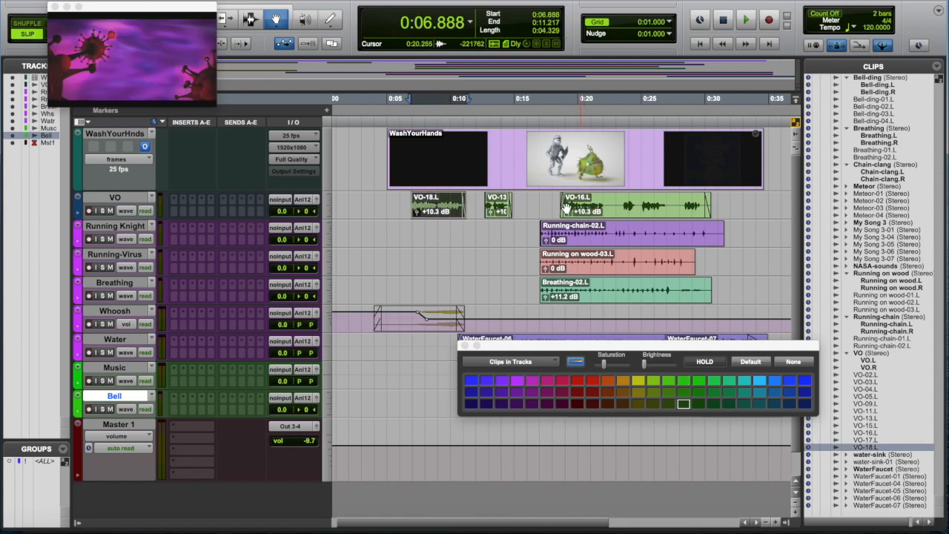
{"action": "left_click", "coordinate": [508, 206]}
{"action": "left_click", "coordinate": [441, 209]}
{"action": "left_click", "coordinate": [495, 207], "text": "shift"}
{"action": "left_click", "coordinate": [614, 209], "text": "shift"}
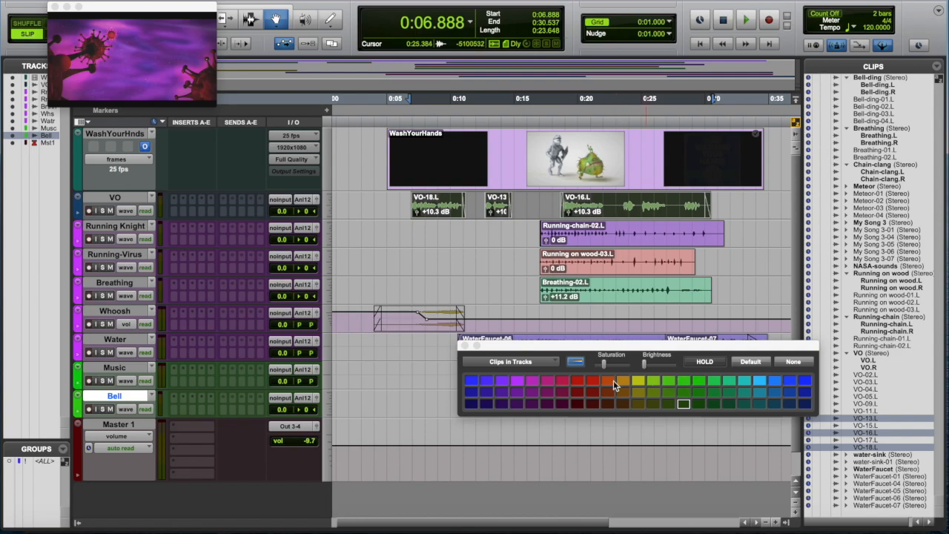
{"action": "left_click", "coordinate": [539, 365]}
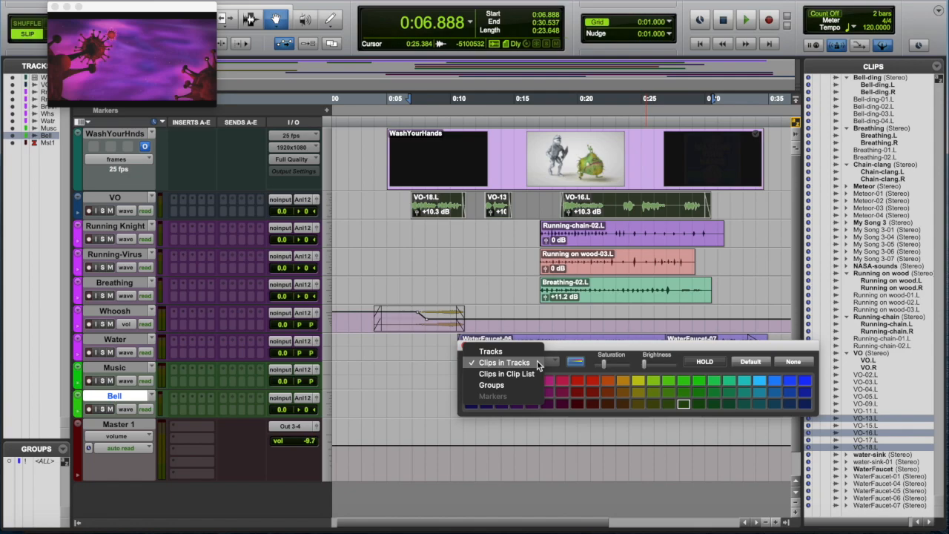
{"action": "left_click", "coordinate": [545, 365]}
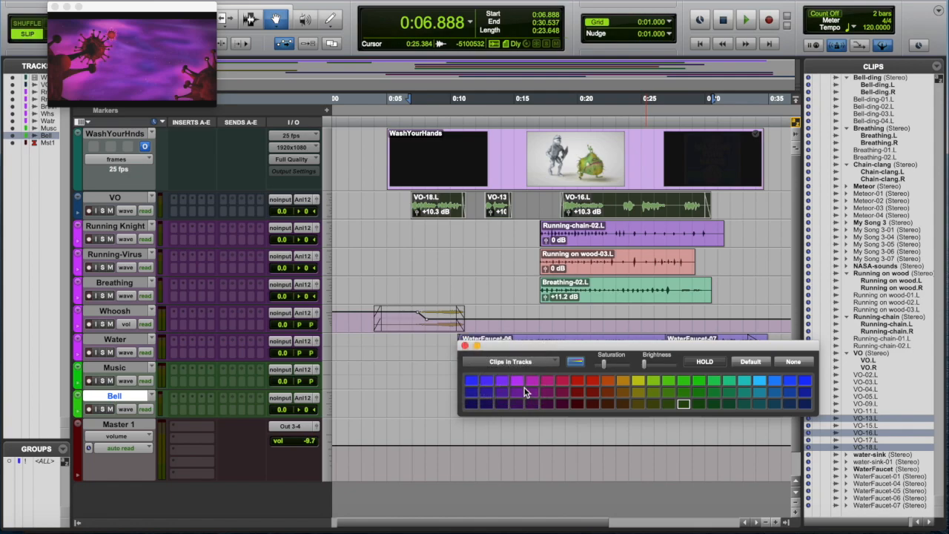
{"action": "left_click", "coordinate": [472, 382]}
{"action": "left_click", "coordinate": [475, 241]}
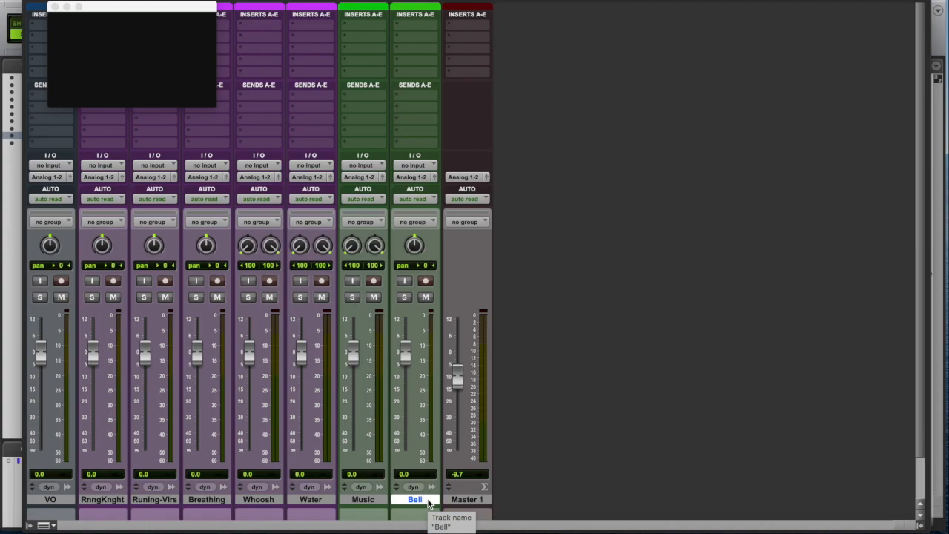
Step: Create three new stereo Aux Input tracks after the Bell track
{"action": "key", "text": "super+shift+n"}
{"action": "left_click", "coordinate": [360, 178]}
{"action": "left_click", "coordinate": [340, 192]}
{"action": "left_click", "coordinate": [427, 177]}
{"action": "left_click", "coordinate": [426, 193]}
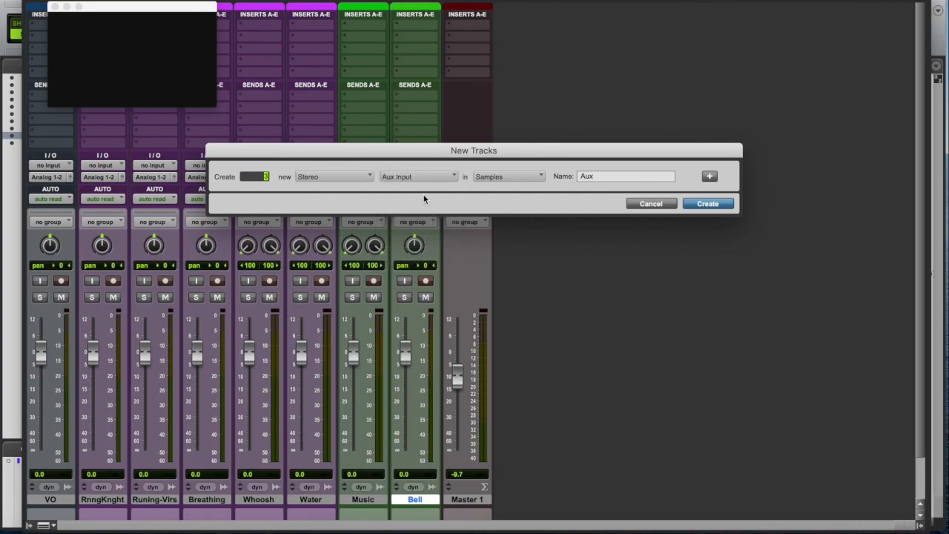
{"action": "left_click", "coordinate": [710, 206]}
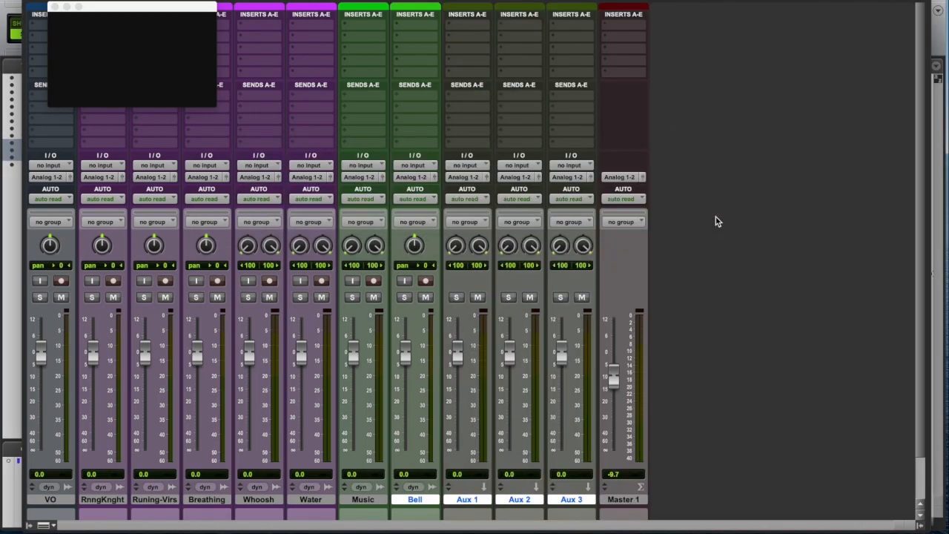
Step: Rename the three new aux tracks Dialogue, SFX-Stem and Music-Stem, in that order
{"action": "double_click", "coordinate": [465, 501]}
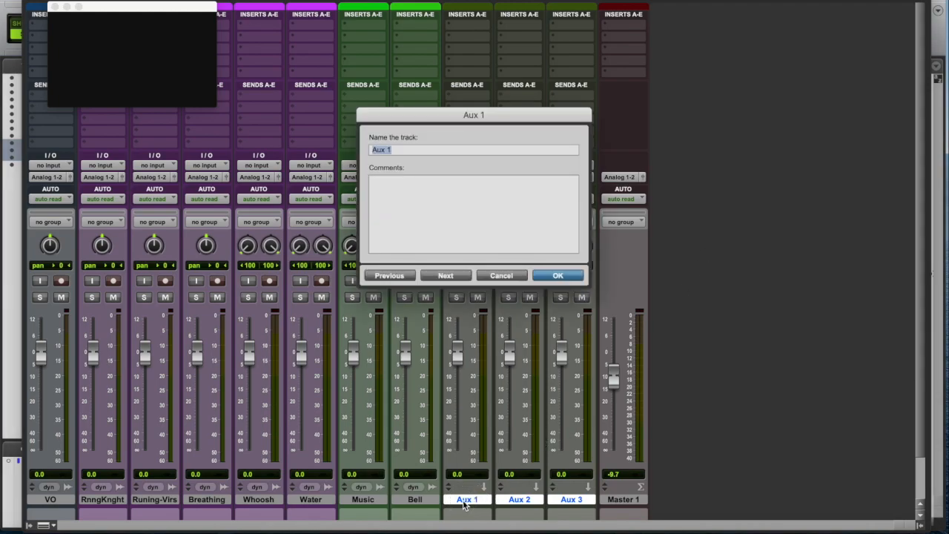
{"action": "type", "text": "Dialogue"}
{"action": "key", "text": "Return"}
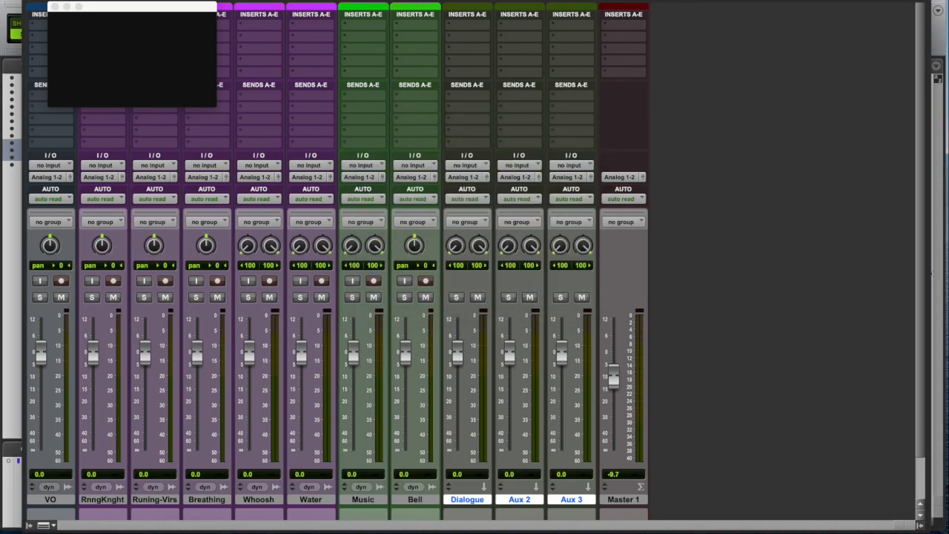
{"action": "double_click", "coordinate": [519, 500]}
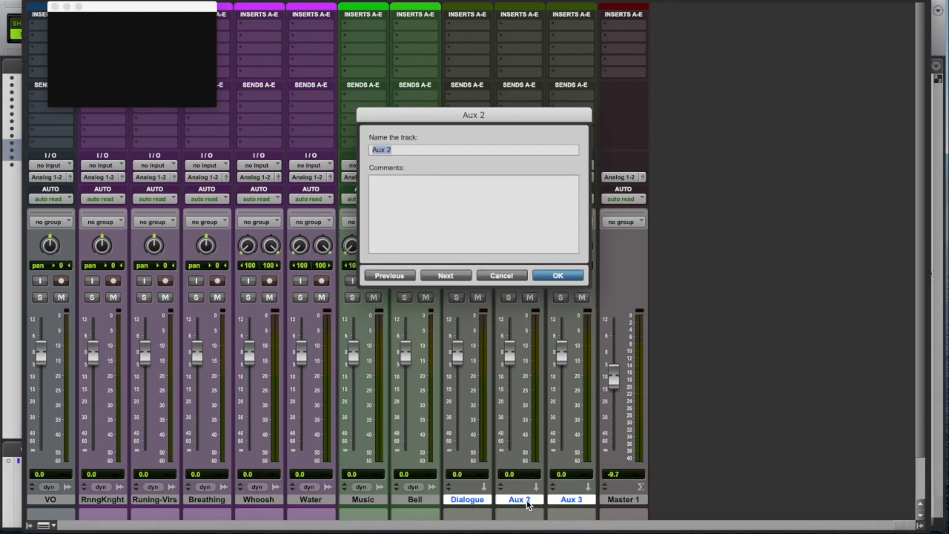
{"action": "type", "text": "SFX-Stem"}
{"action": "key", "text": "Return"}
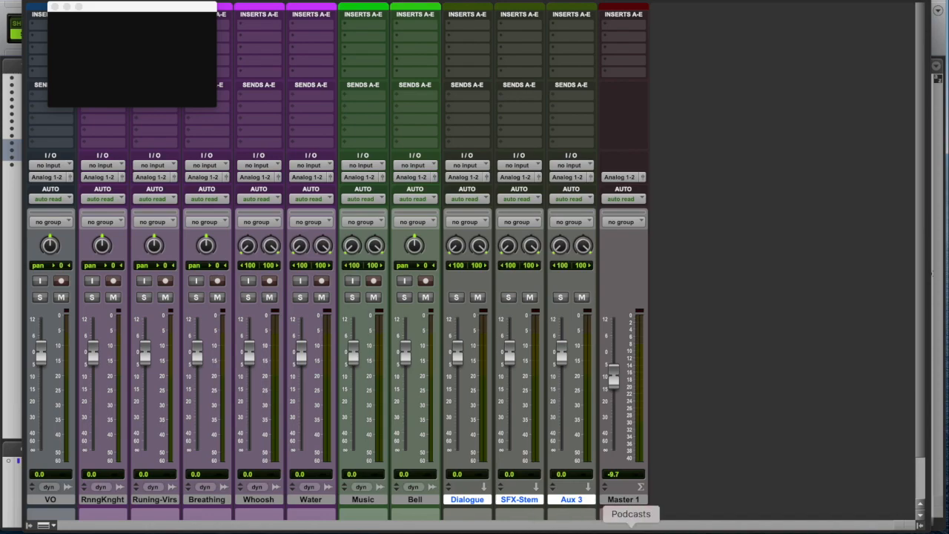
{"action": "double_click", "coordinate": [572, 499]}
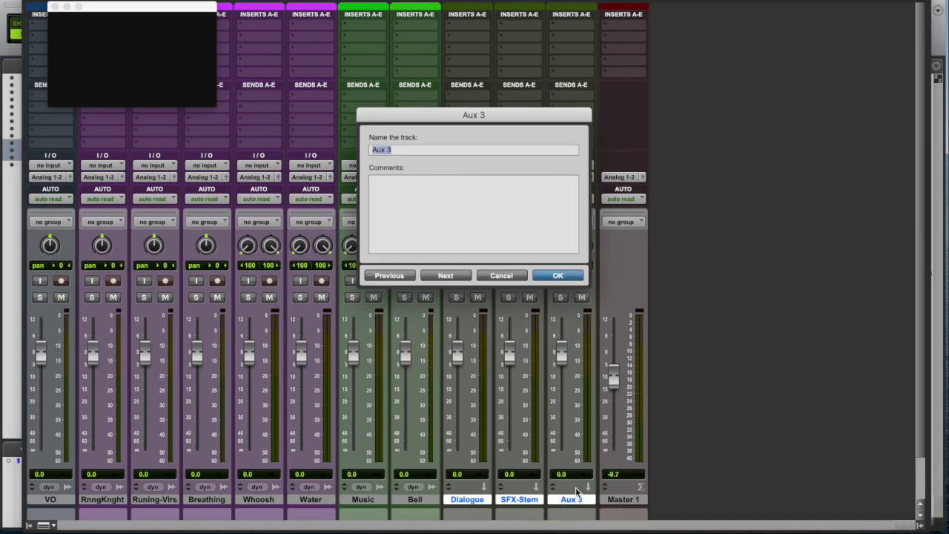
{"action": "type", "text": "Music-Stem"}
{"action": "key", "text": "Return"}
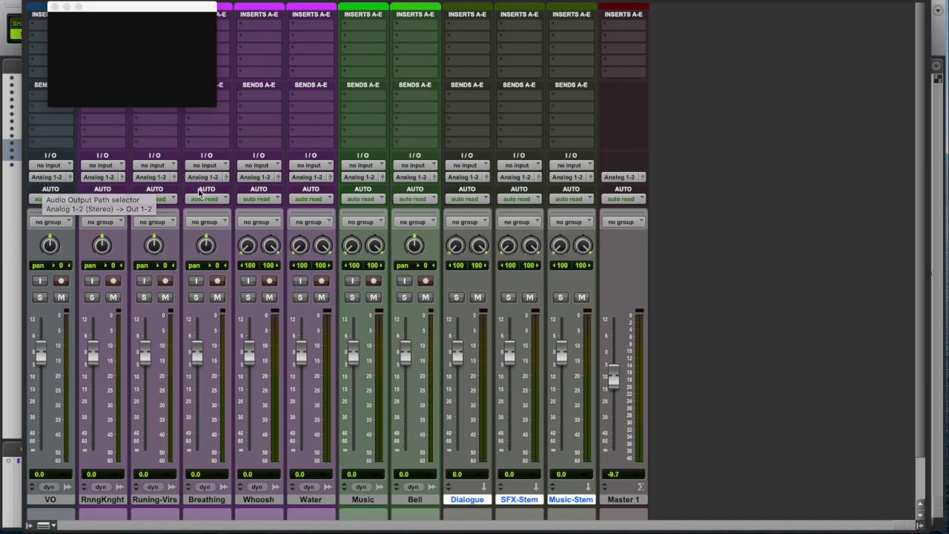
Step: Route the VO track's output to the stereo Bus 1-2
{"action": "left_click", "coordinate": [54, 179]}
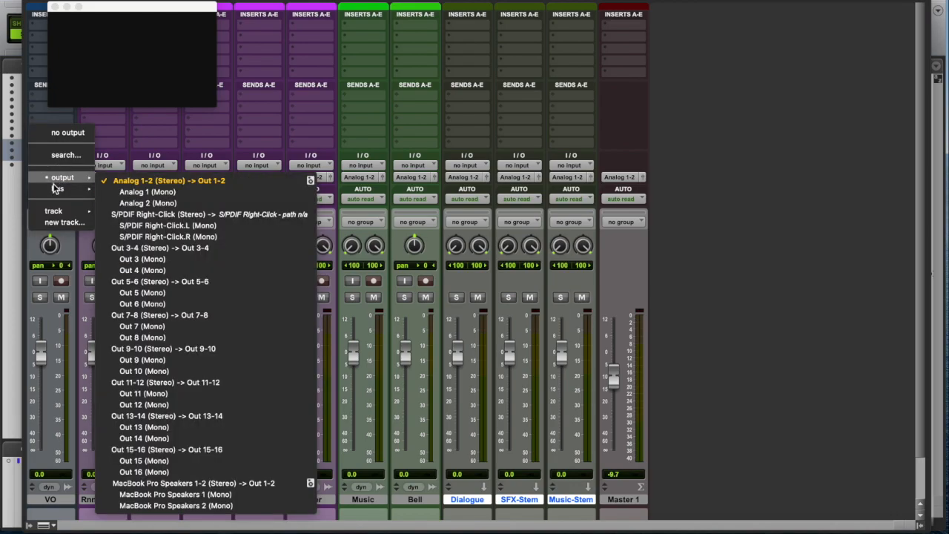
{"action": "mouse_move", "coordinate": [57, 188]}
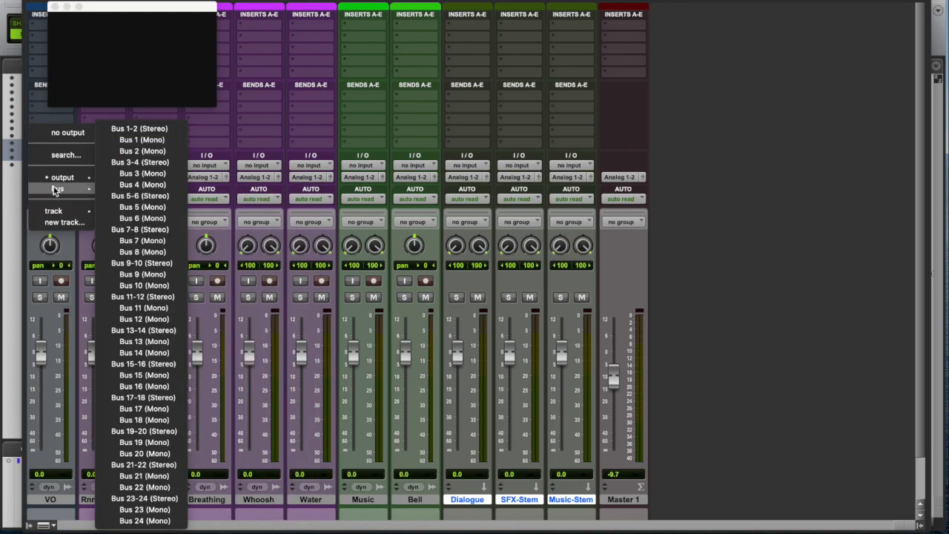
{"action": "left_click", "coordinate": [122, 129]}
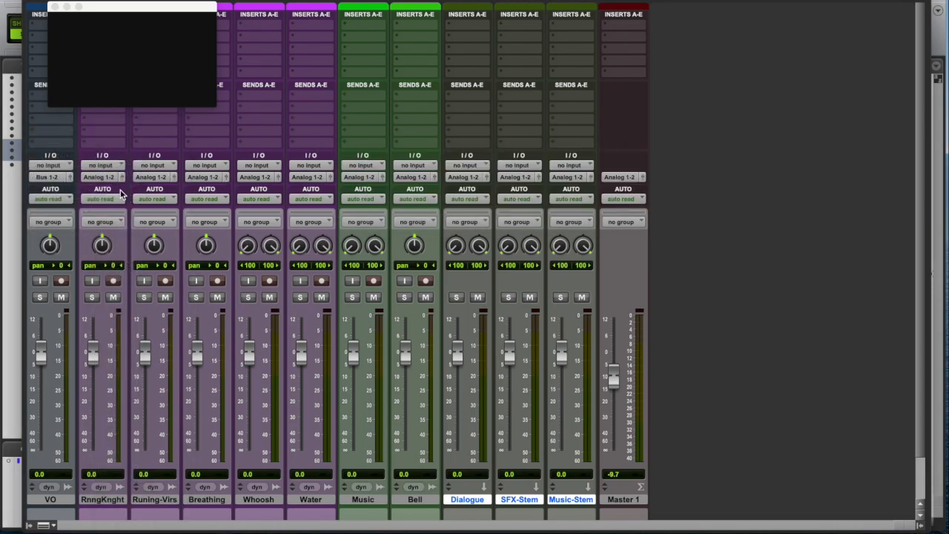
Step: Route the outputs of the RnngKnght, Runing-Virs and Breathing tracks to the stereo Bus 3-4
{"action": "left_click", "coordinate": [94, 178]}
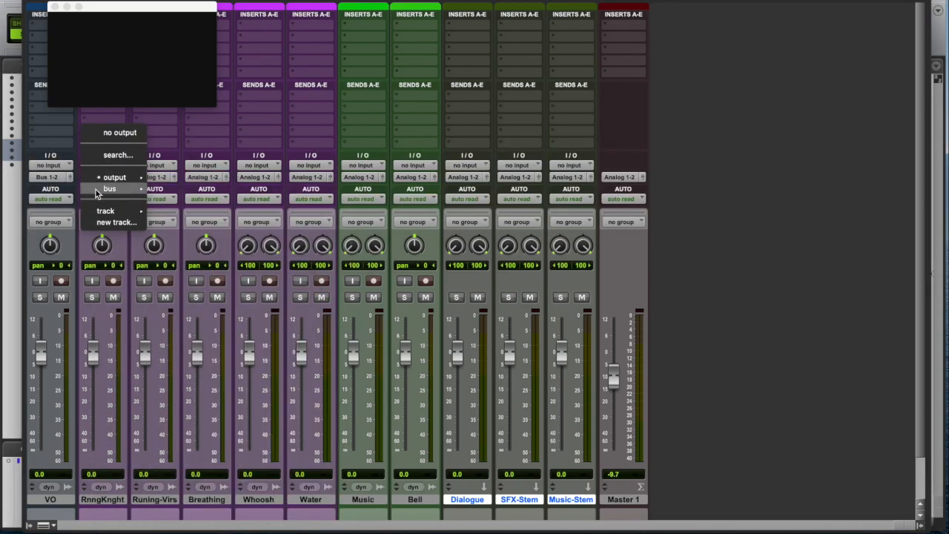
{"action": "mouse_move", "coordinate": [103, 190]}
{"action": "left_click", "coordinate": [178, 164]}
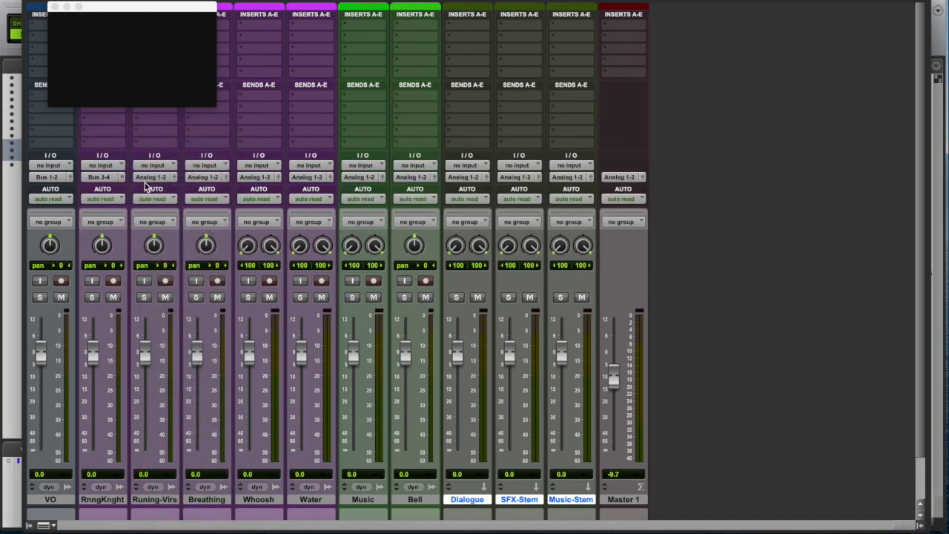
{"action": "left_click", "coordinate": [147, 177]}
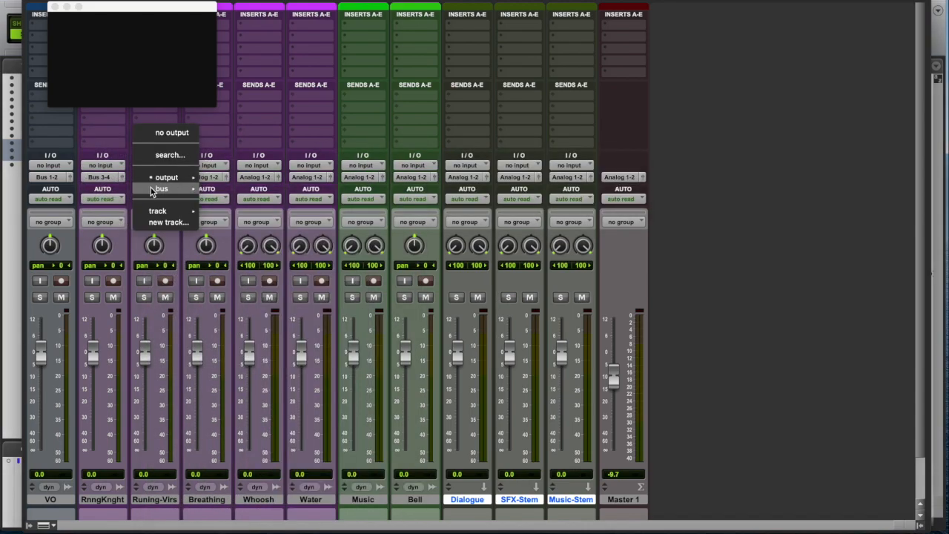
{"action": "mouse_move", "coordinate": [158, 188]}
{"action": "left_click", "coordinate": [228, 170]}
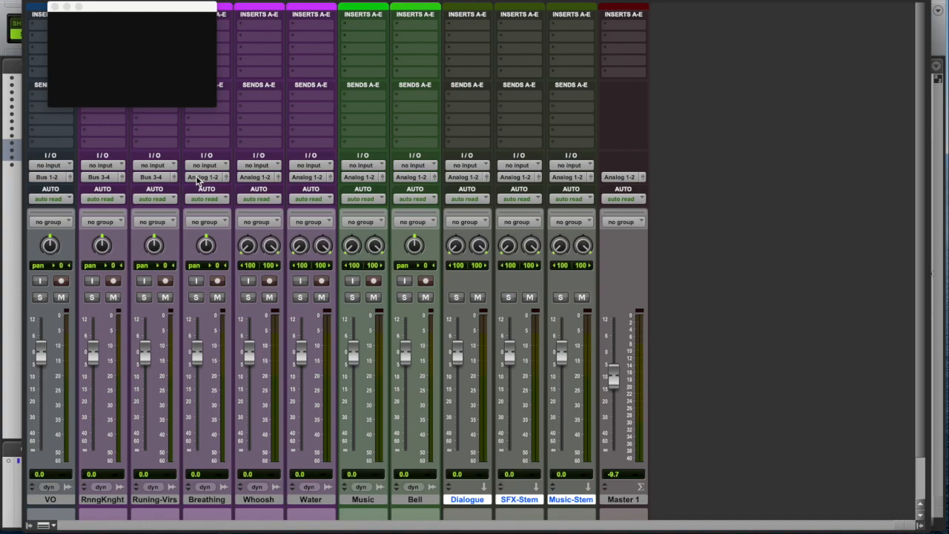
{"action": "left_click", "coordinate": [198, 177]}
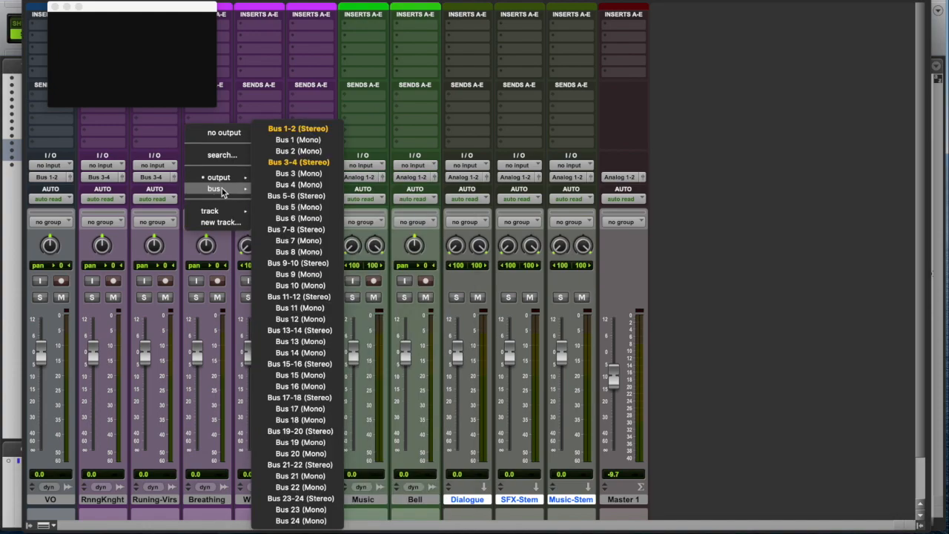
{"action": "left_click", "coordinate": [280, 164]}
Step: Route the outputs of the Whoosh and Water tracks to the stereo Bus 3-4
{"action": "left_click", "coordinate": [248, 178]}
{"action": "mouse_move", "coordinate": [255, 178]}
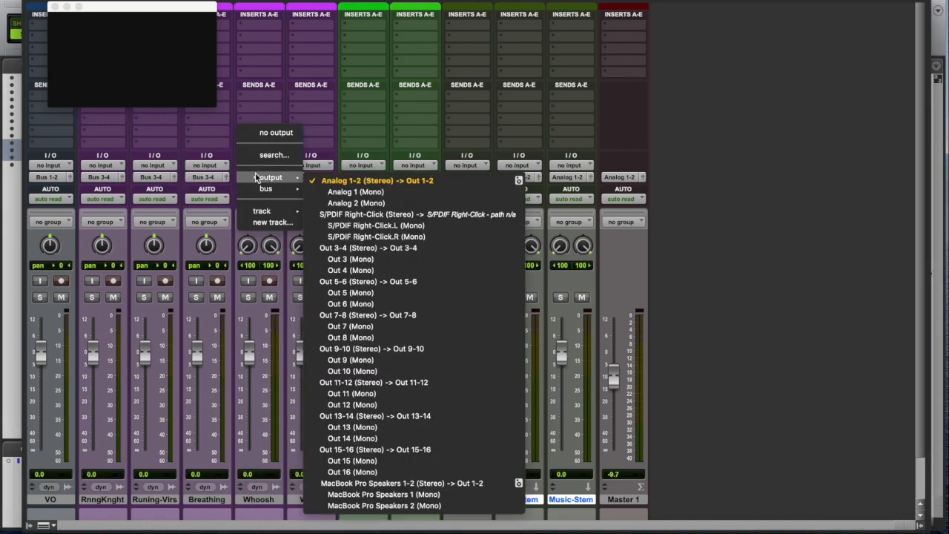
{"action": "mouse_move", "coordinate": [276, 188]}
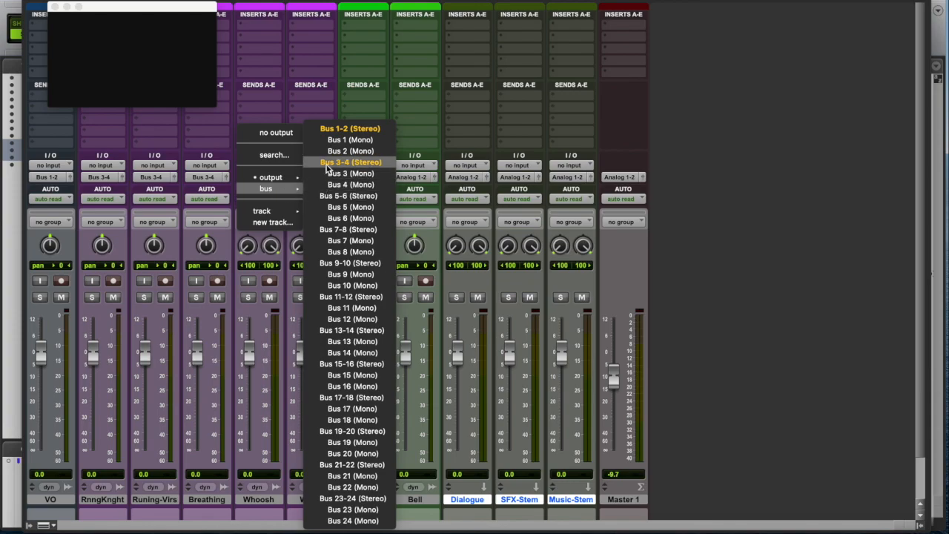
{"action": "left_click", "coordinate": [327, 164]}
{"action": "left_click", "coordinate": [303, 178]}
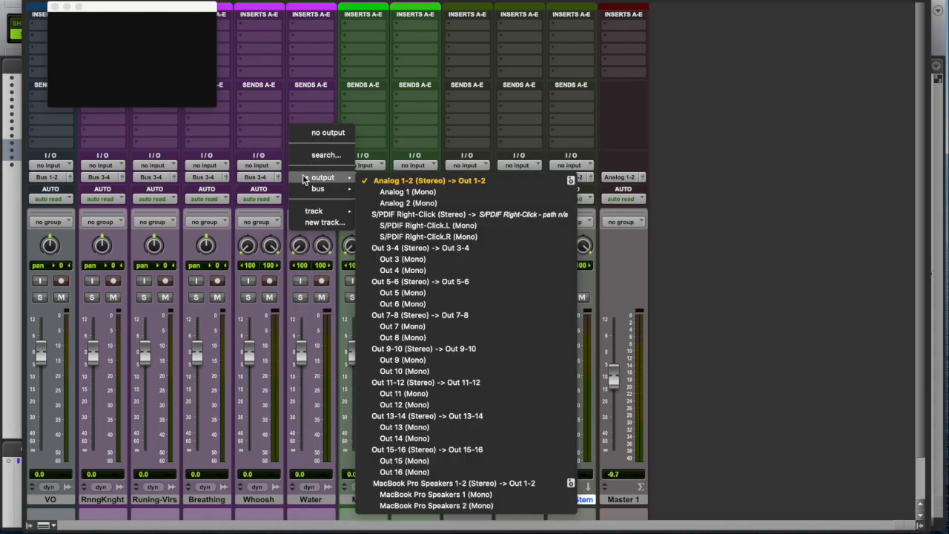
{"action": "mouse_move", "coordinate": [341, 191]}
{"action": "left_click", "coordinate": [390, 162]}
Step: Route the outputs of the Music and Bell tracks to the stereo Bus 5-6
{"action": "left_click", "coordinate": [361, 177]}
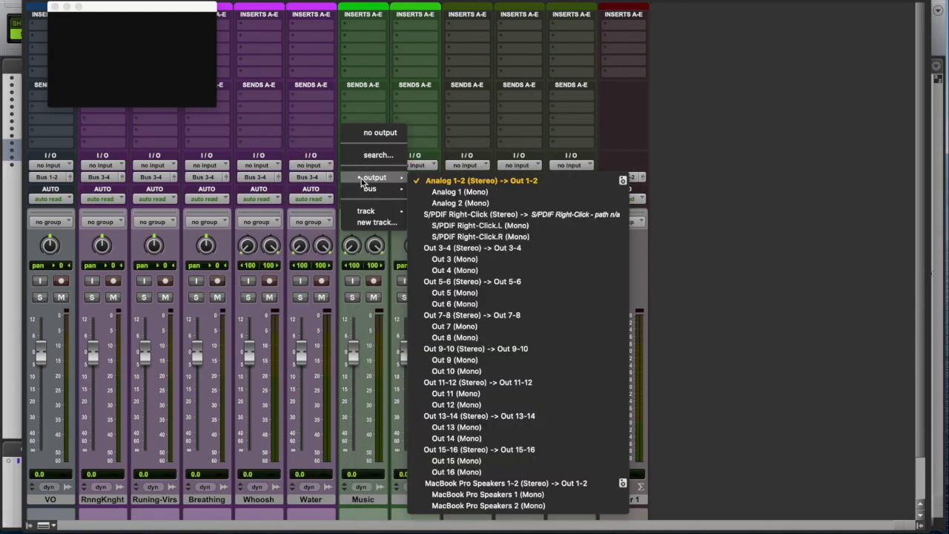
{"action": "mouse_move", "coordinate": [383, 186]}
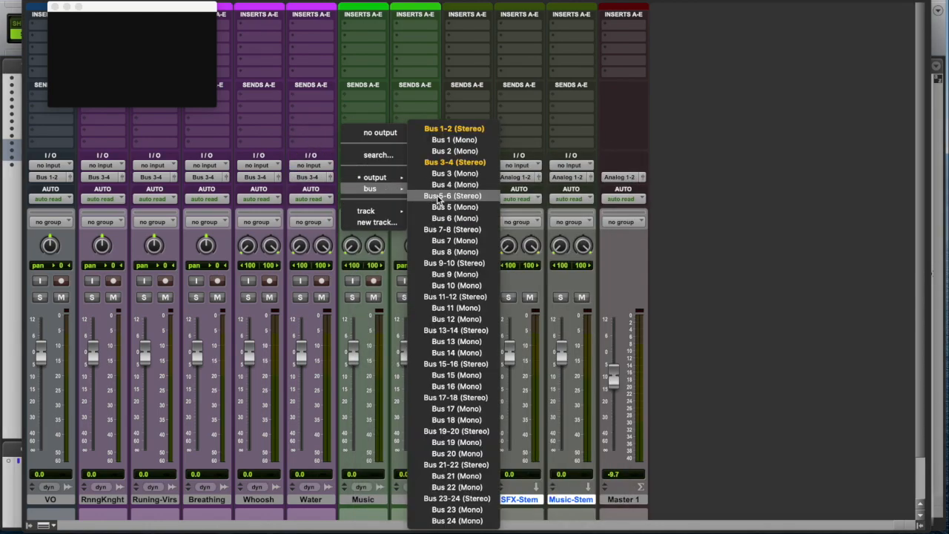
{"action": "left_click", "coordinate": [442, 197]}
{"action": "left_click", "coordinate": [409, 178]}
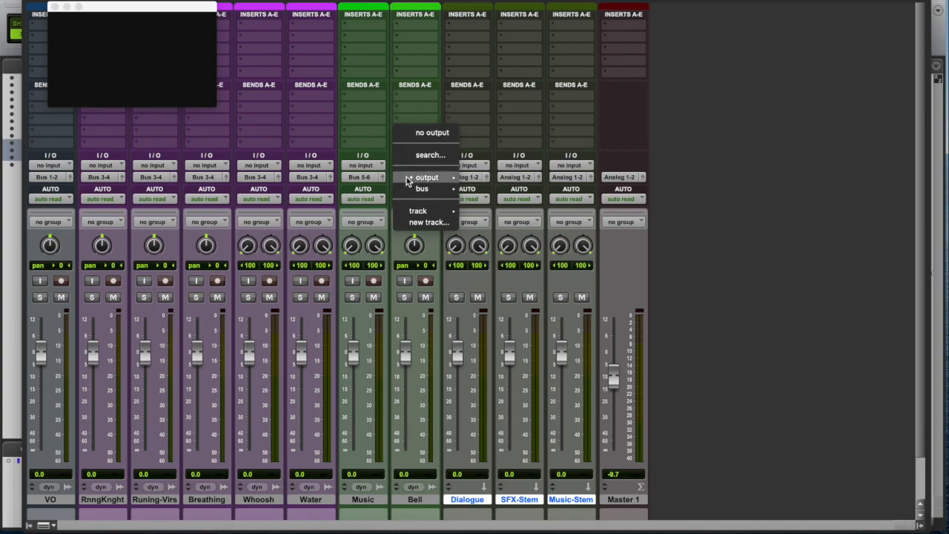
{"action": "mouse_move", "coordinate": [419, 188]}
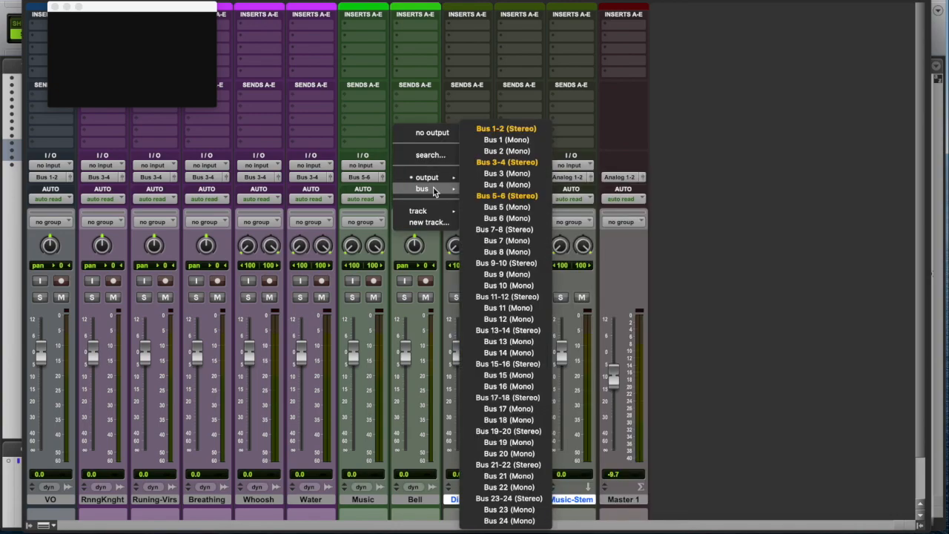
{"action": "left_click", "coordinate": [484, 196]}
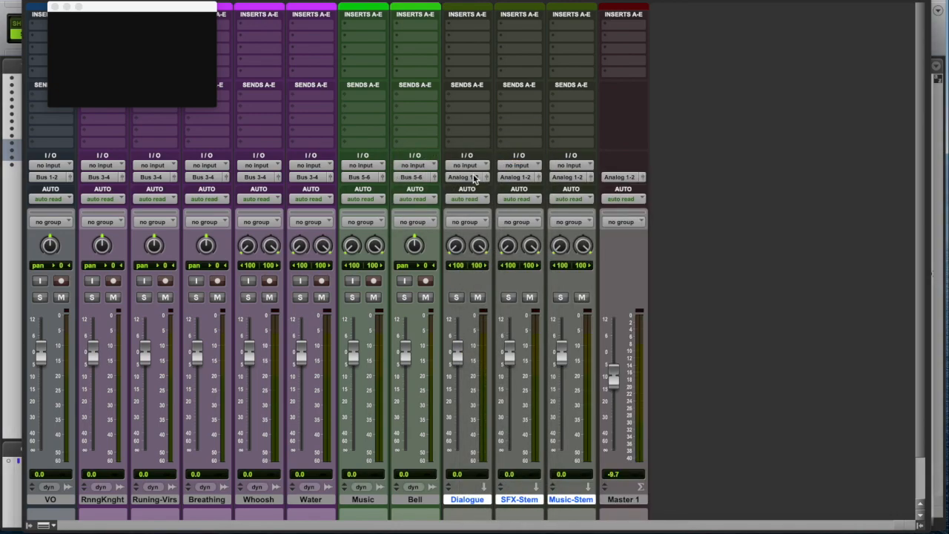
Step: Set the aux track inputs to Bus 1-2 for Dialogue, Bus 3-4 for SFX-Stem and Bus 5-6 for Music-Stem
{"action": "left_click", "coordinate": [465, 166]}
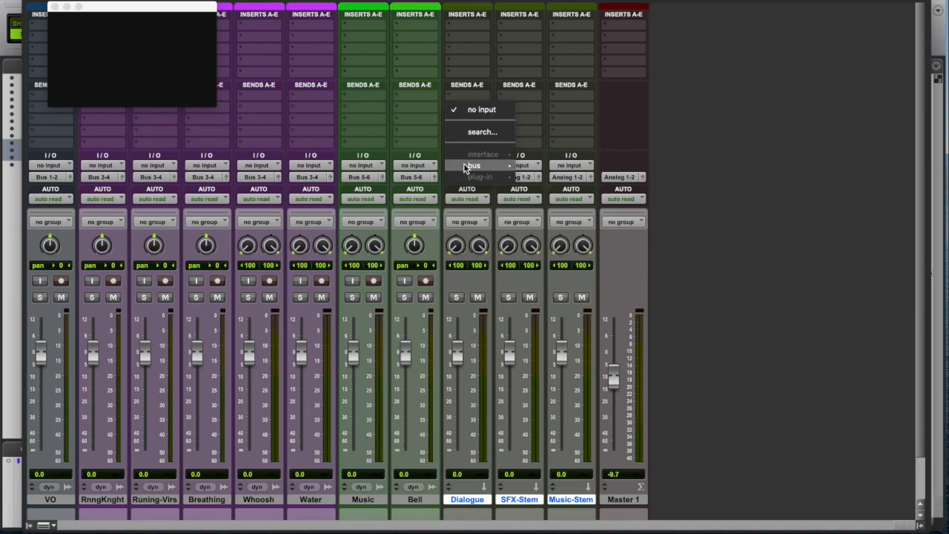
{"action": "mouse_move", "coordinate": [466, 168]}
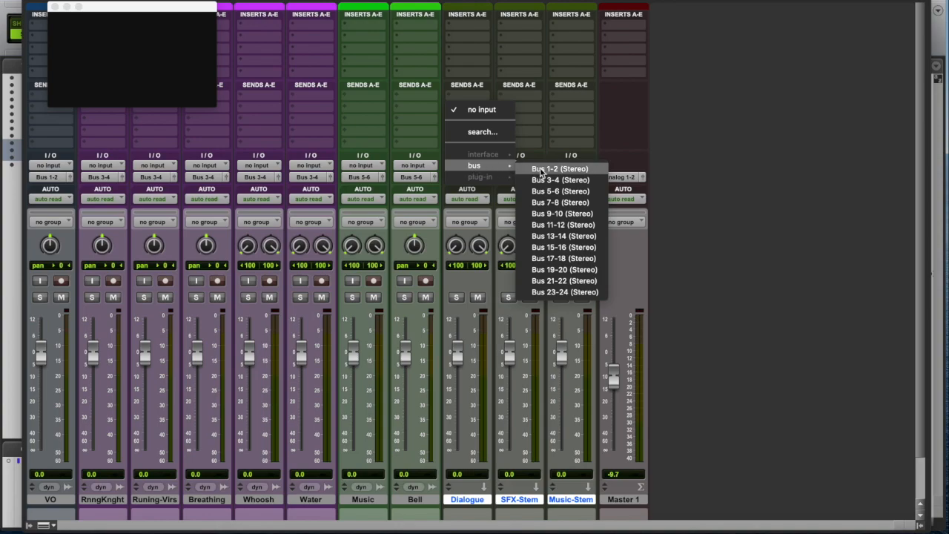
{"action": "left_click", "coordinate": [544, 170]}
{"action": "left_click", "coordinate": [514, 167]}
{"action": "mouse_move", "coordinate": [515, 167]}
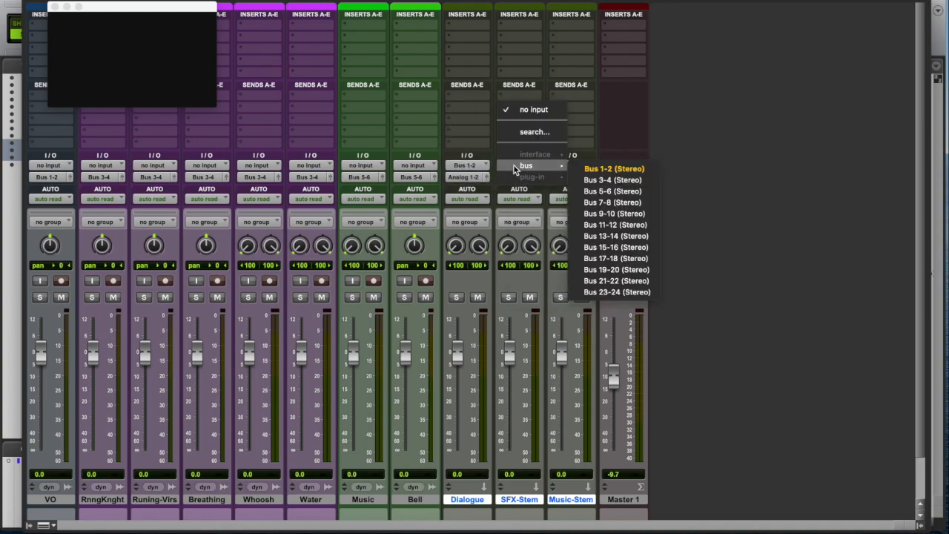
{"action": "left_click", "coordinate": [599, 181]}
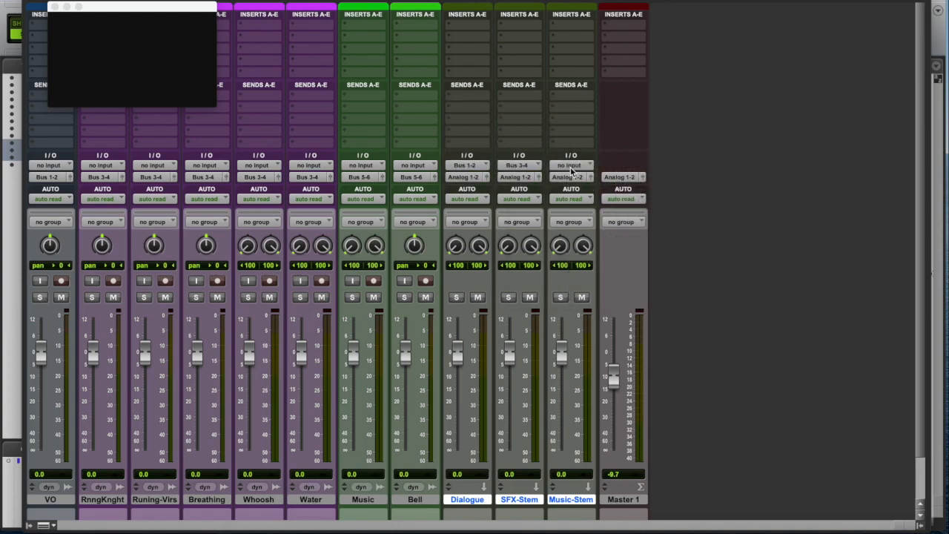
{"action": "left_click", "coordinate": [570, 168]}
{"action": "mouse_move", "coordinate": [568, 169]}
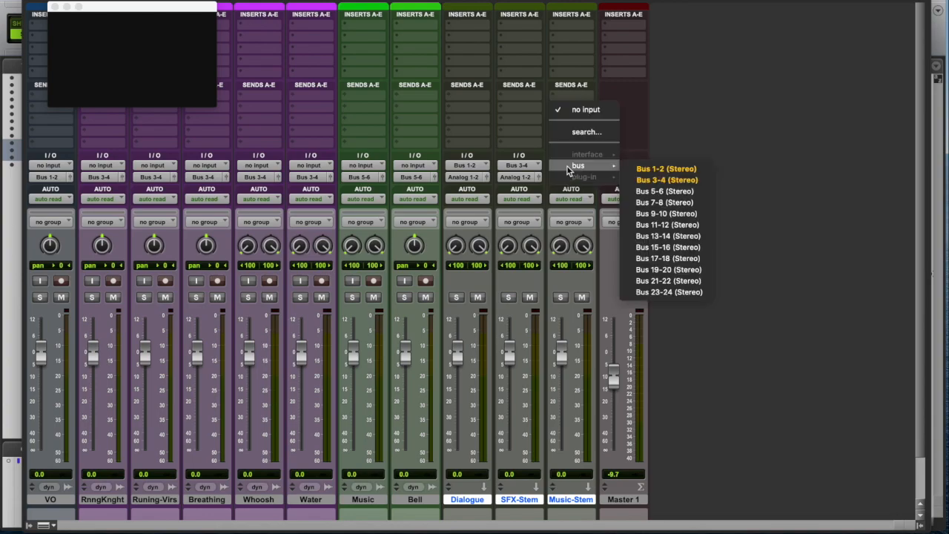
{"action": "left_click", "coordinate": [651, 190]}
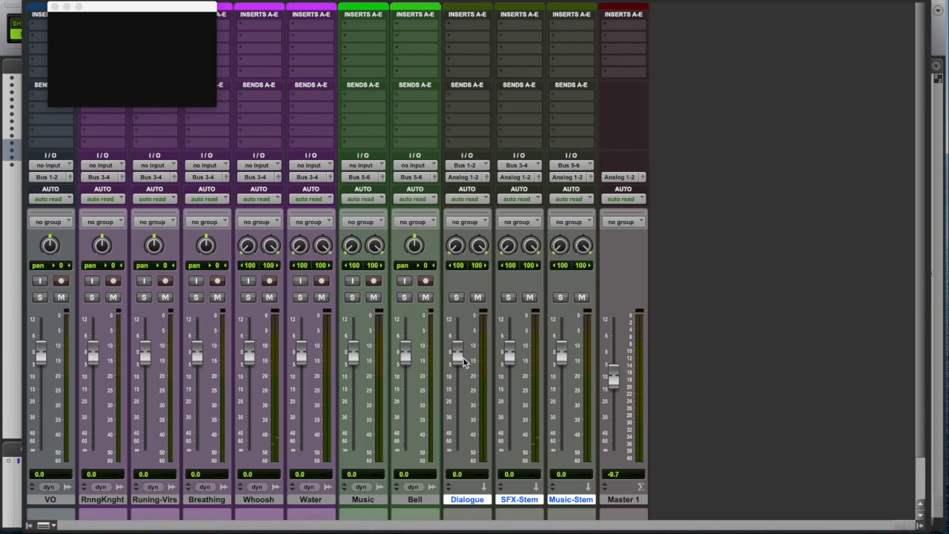
Step: Balance the stem faders during playback, with Dialogue at about +6.0 dB, SFX-Stem at +0.2 dB and Music-Stem at -1.4 dB
{"action": "key", "text": "space"}
{"action": "left_click_drag", "start_coordinate": [507, 356], "coordinate": [561, 358]}
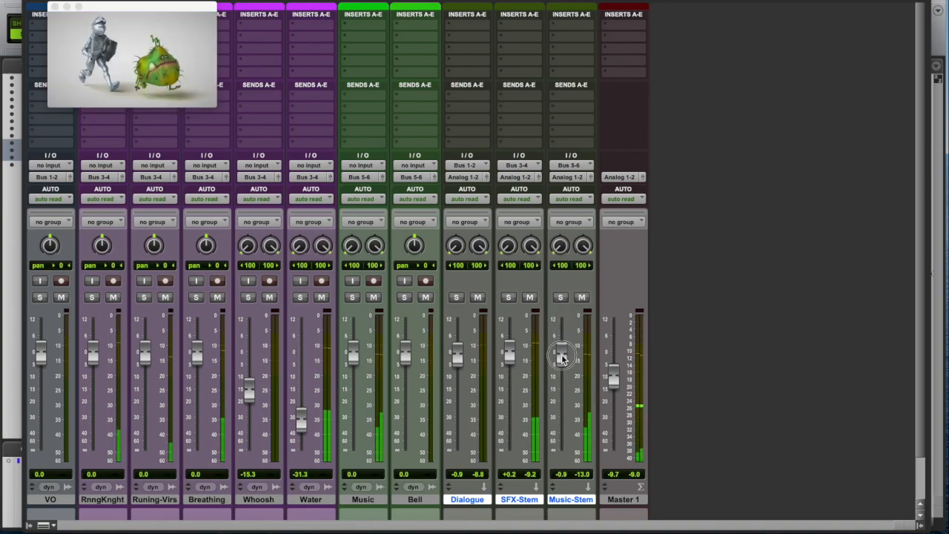
{"action": "left_click_drag", "start_coordinate": [453, 352], "coordinate": [456, 335]}
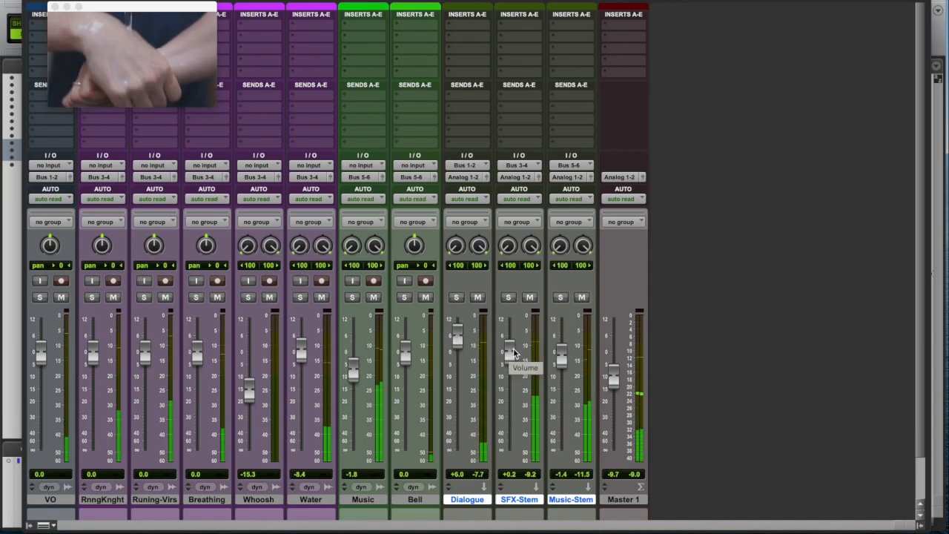
{"action": "key", "text": "space"}
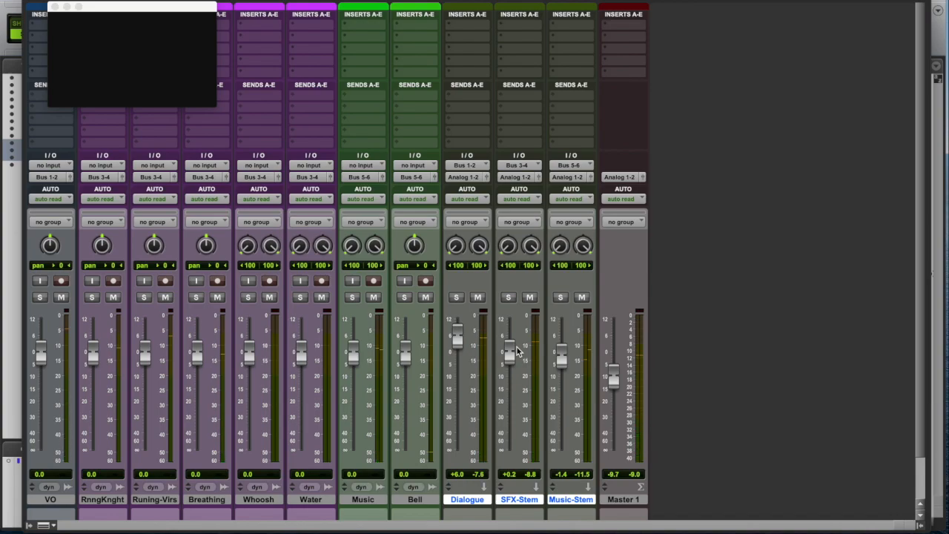